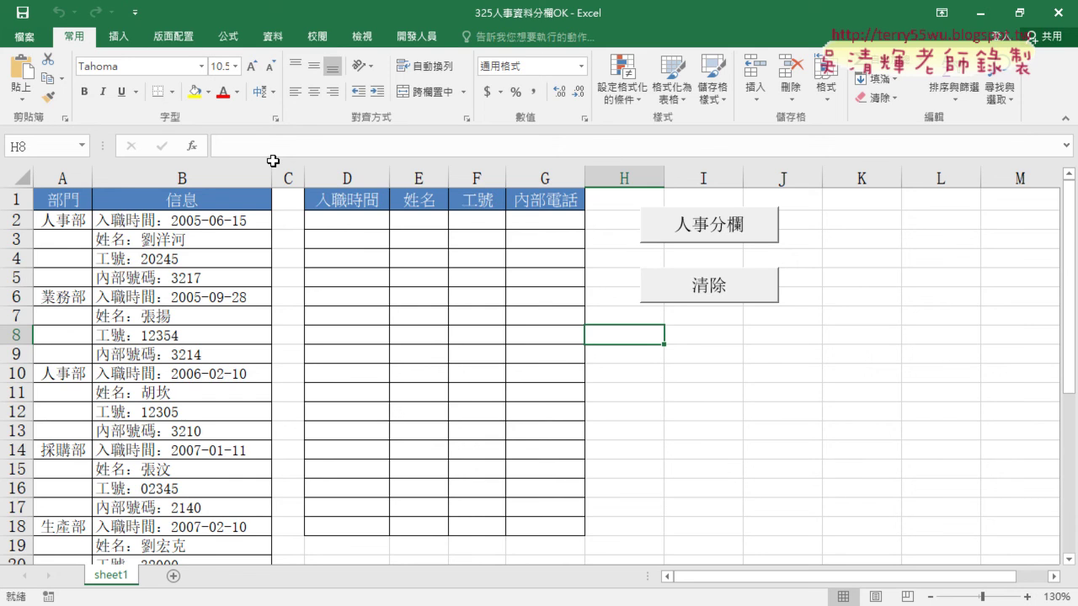
# Inspect the employee records in column B and the output row, then select D2
pyautogui.moveTo(202, 219); pyautogui.dragTo(206, 278)
pyautogui.moveTo(345, 219); pyautogui.dragTo(441, 219)
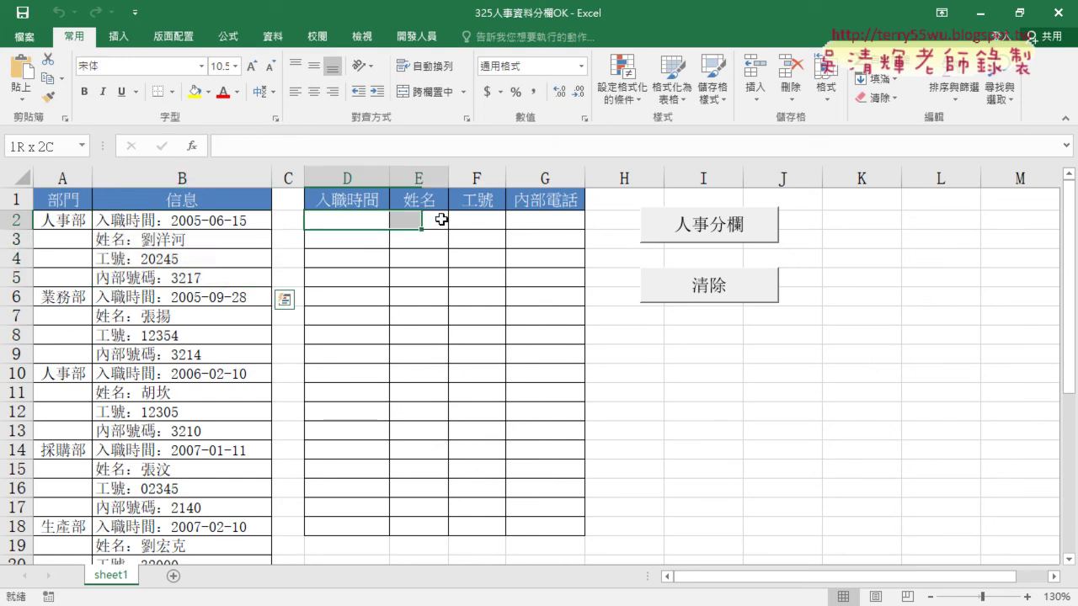
pyautogui.click(183, 299)
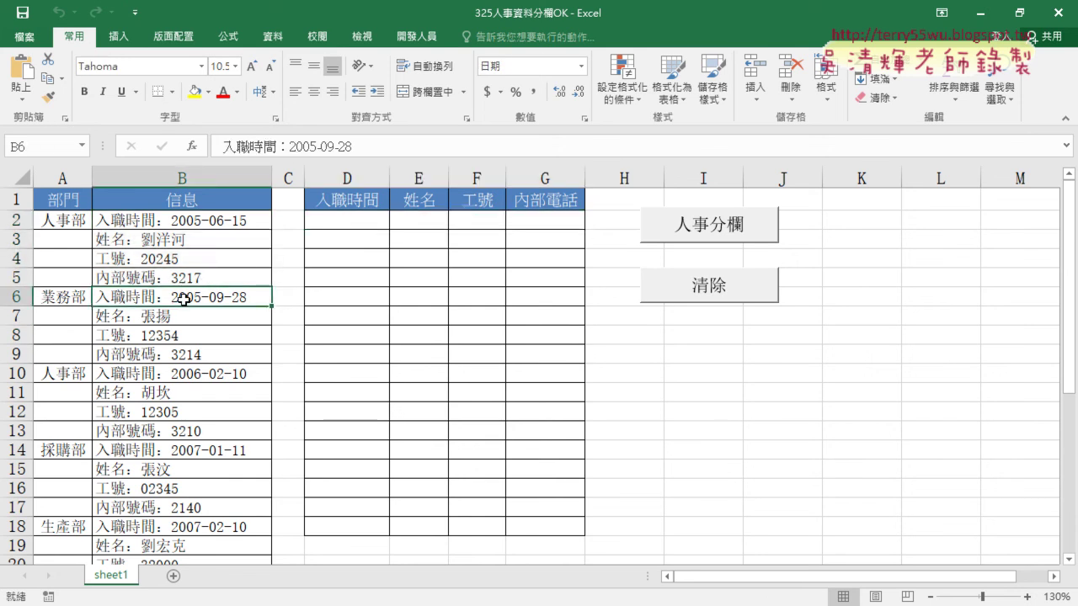
pyautogui.moveTo(184, 299); pyautogui.dragTo(184, 373)
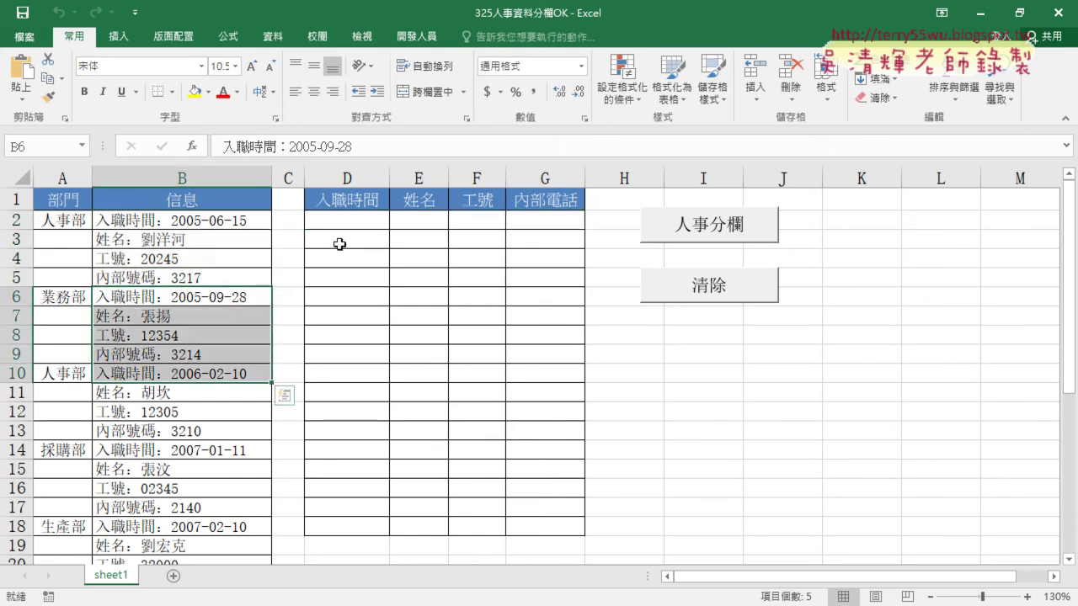
pyautogui.moveTo(339, 244); pyautogui.dragTo(549, 243)
pyautogui.click(348, 219)
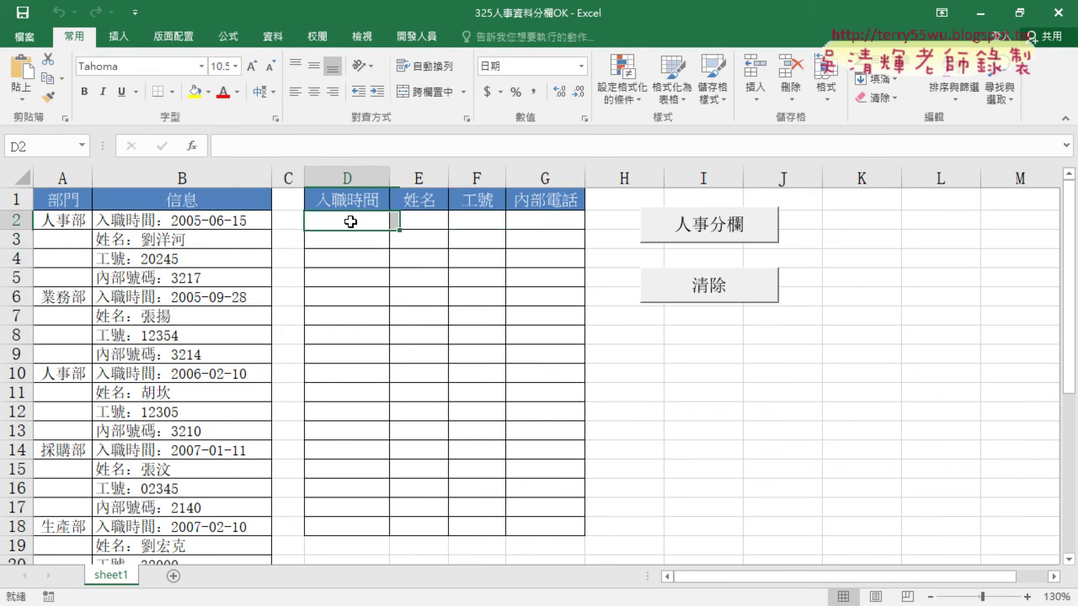
# Start D2's formula with INDEX from the Lookup & Reference functions
pyautogui.click(192, 146)
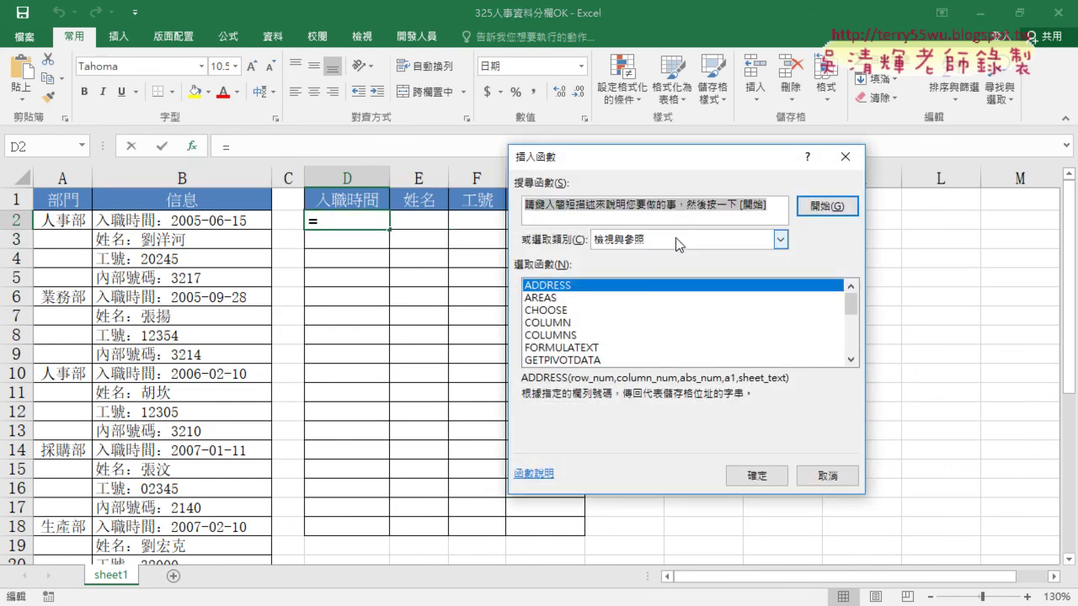
pyautogui.moveTo(850, 301); pyautogui.dragTo(844, 358)
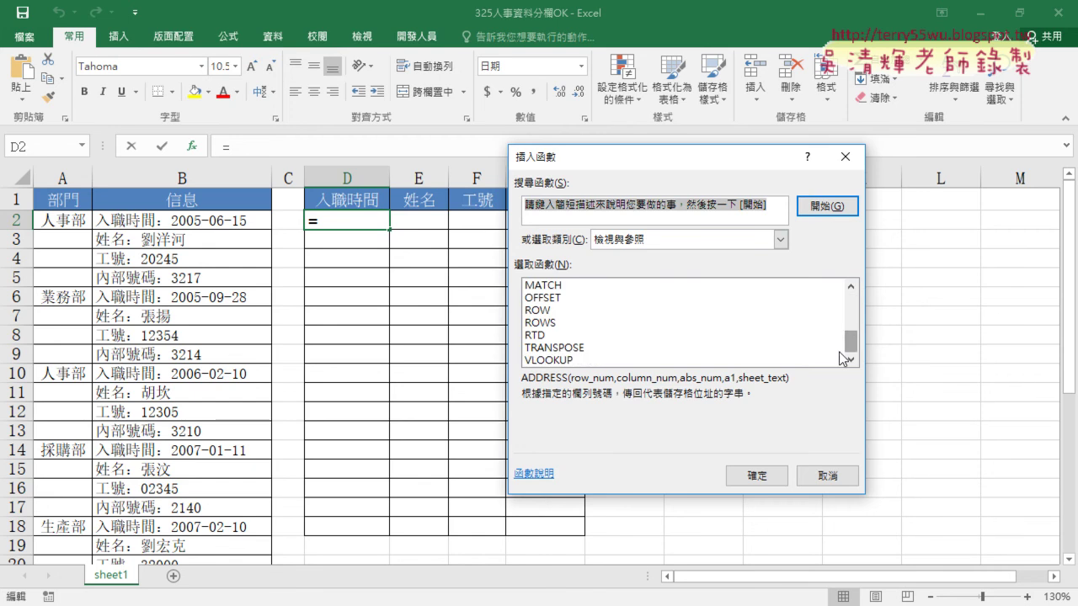
pyautogui.click(625, 361)
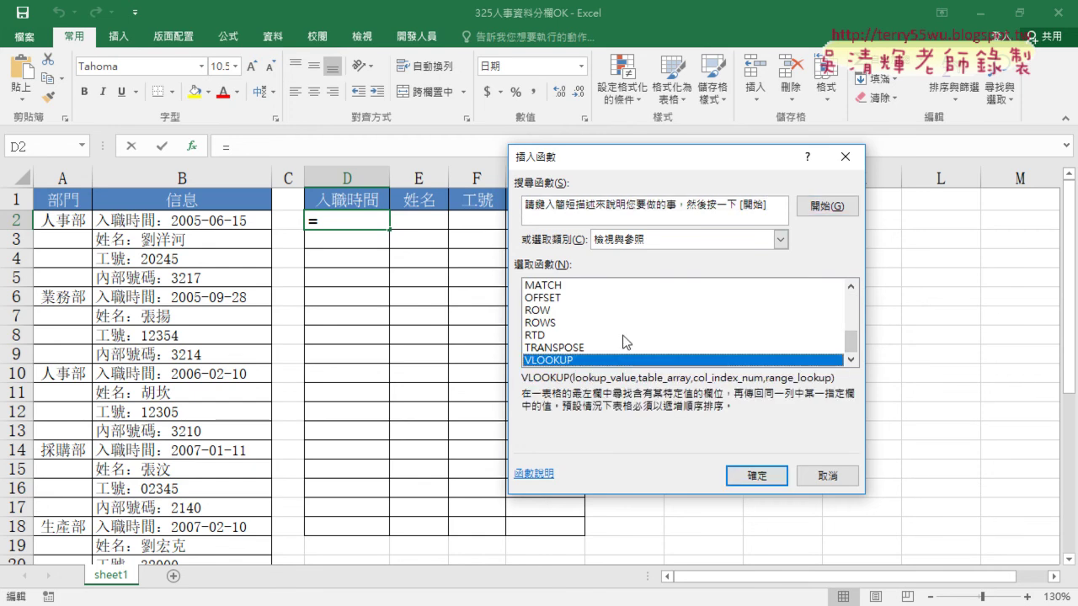
pyautogui.scroll(1, 625, 341)
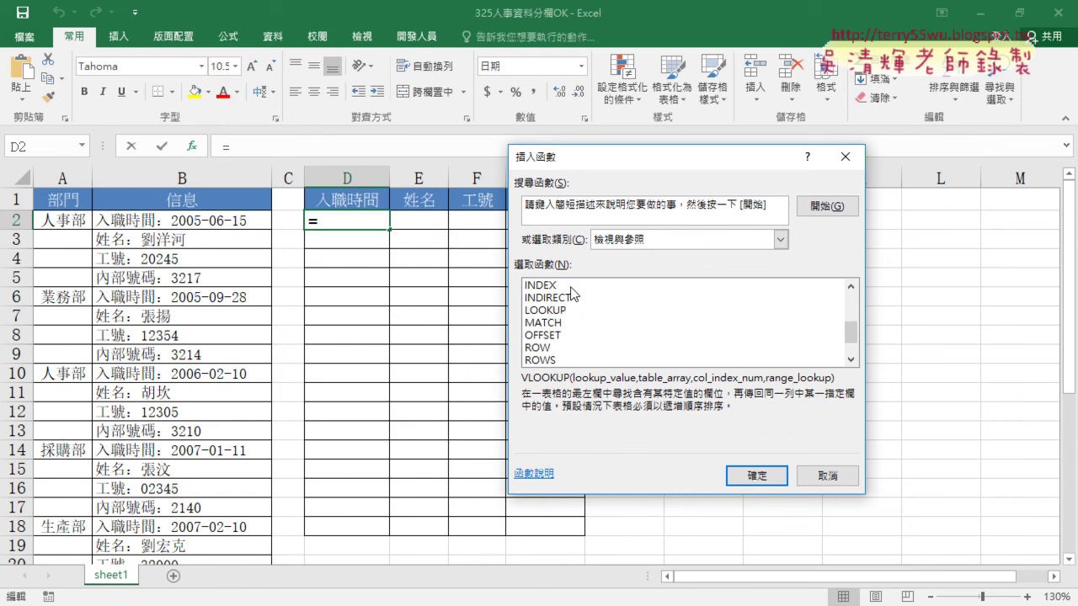
pyautogui.scroll(-1, 748, 339)
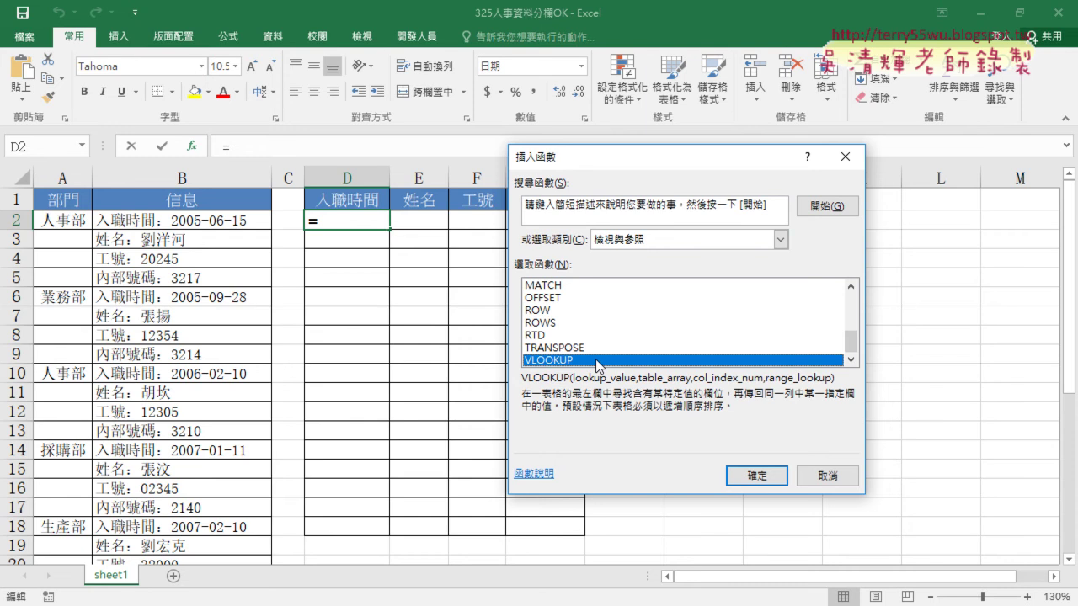
pyautogui.scroll(1, 596, 363)
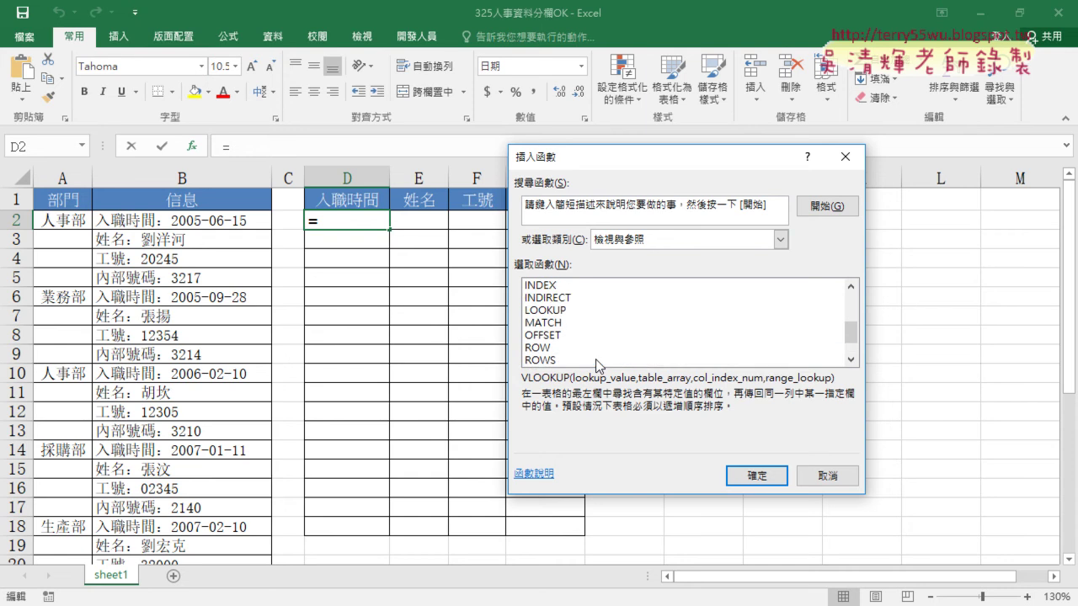
pyautogui.click(558, 287)
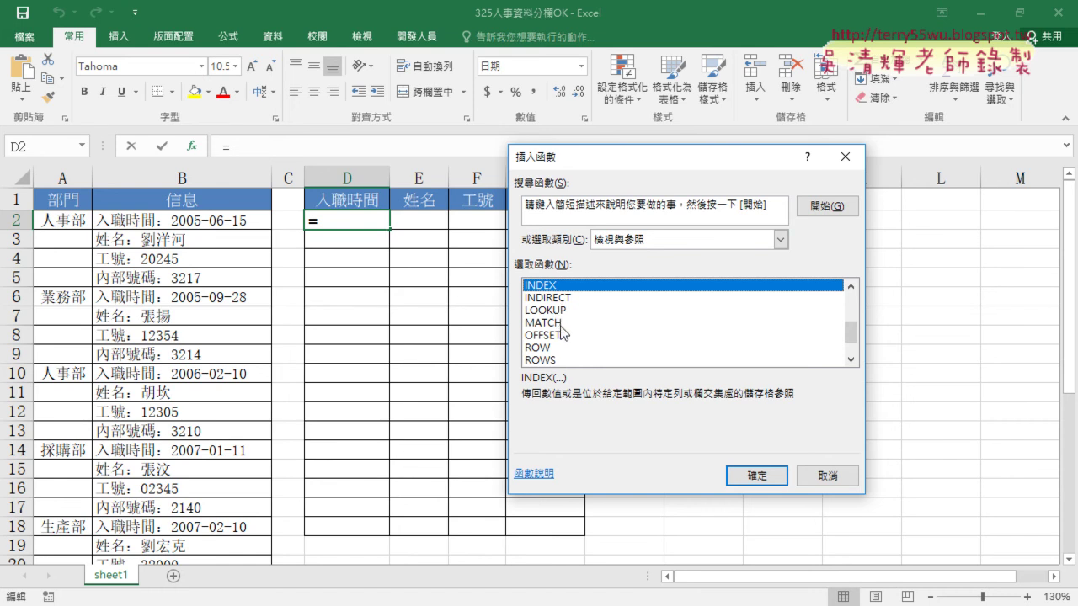
pyautogui.click(755, 478)
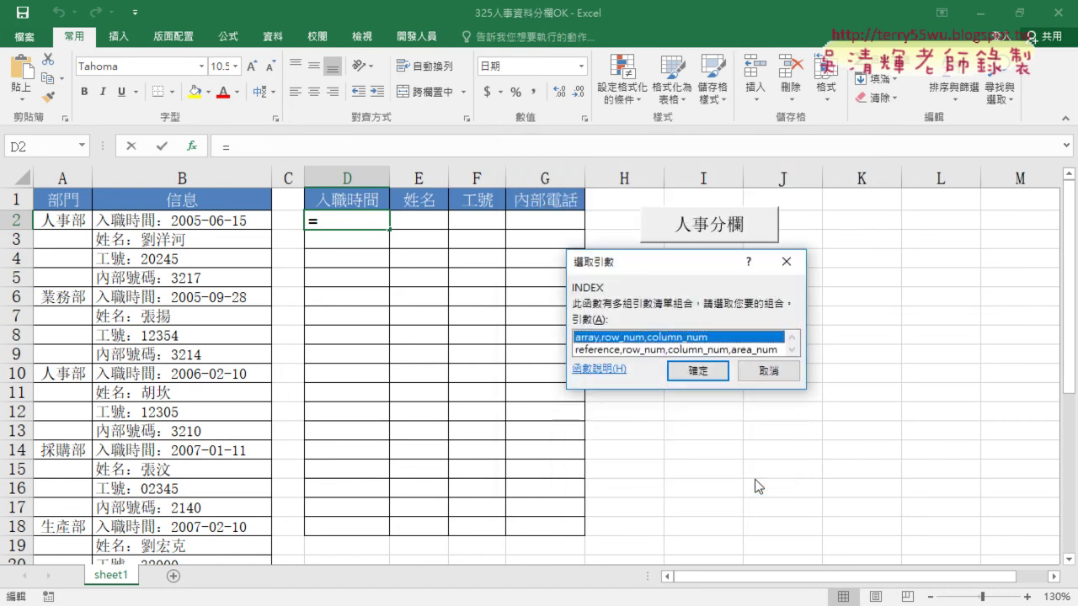
# Choose INDEX's array form and set its Array argument to B2:B33
pyautogui.click(697, 374)
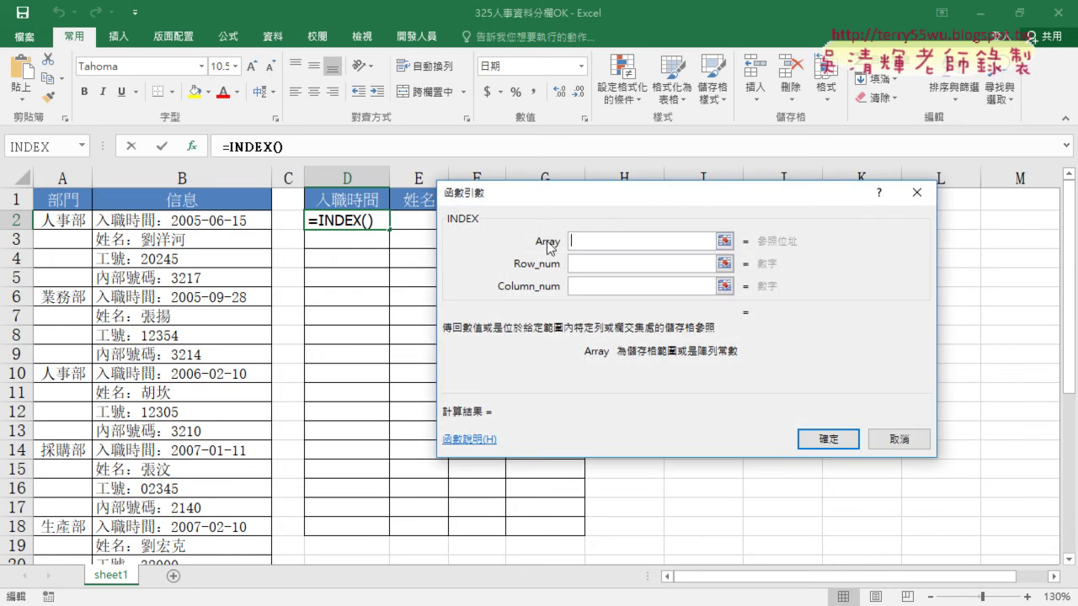
pyautogui.click(168, 218)
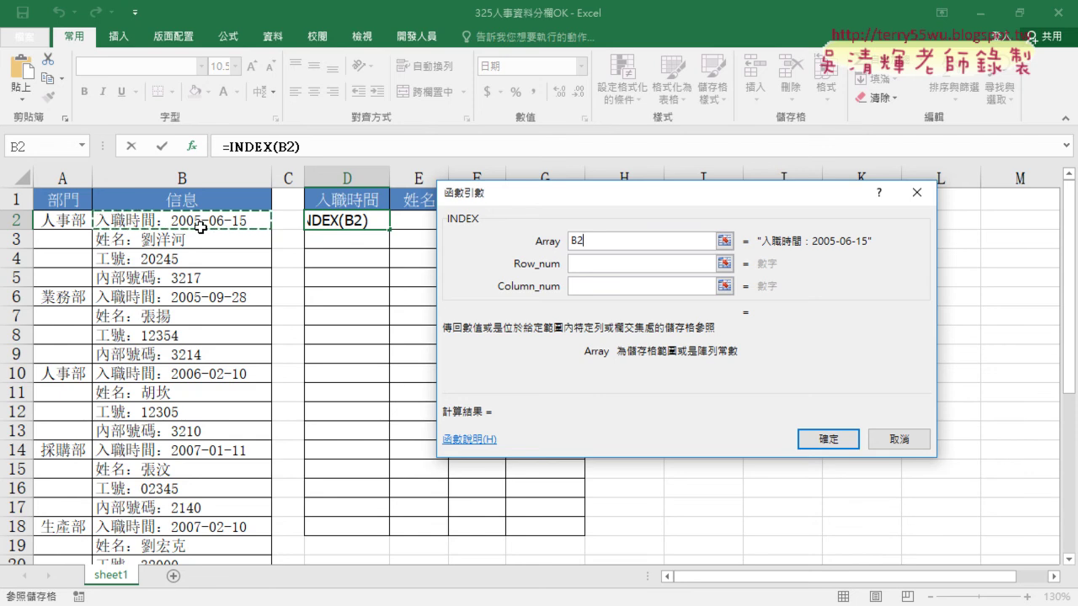
pyautogui.hotkey('ctrl', 'shift', 'Down')
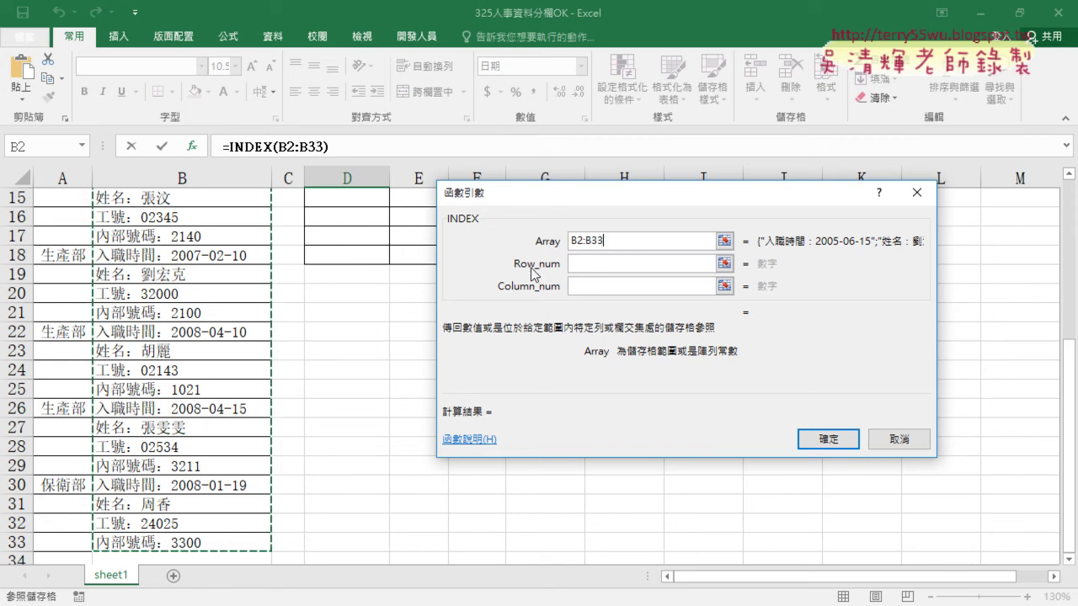
pyautogui.click(645, 263)
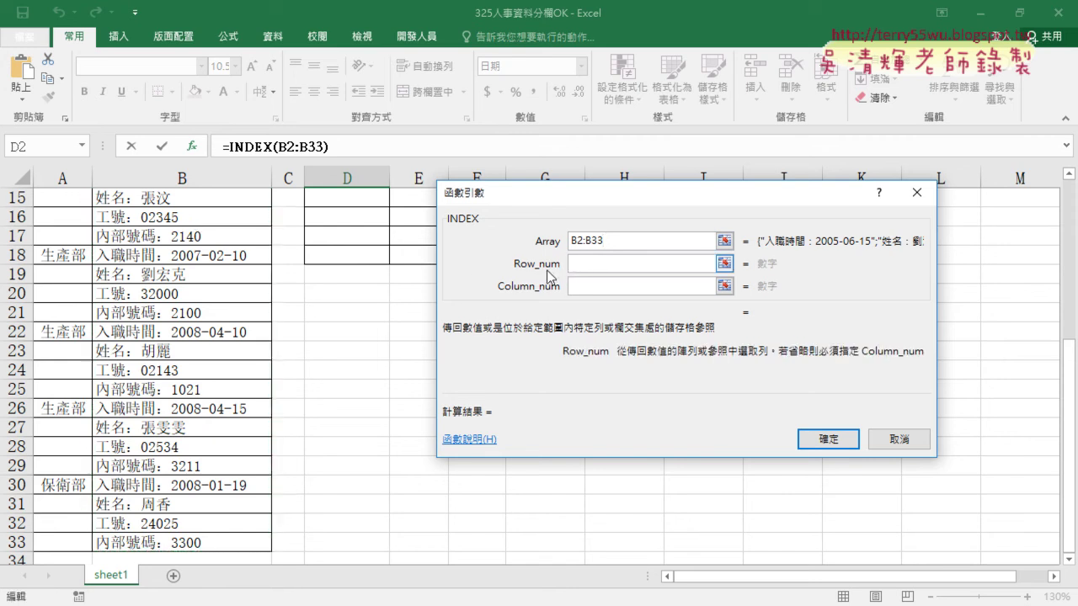
pyautogui.scroll(4, 336, 334)
pyautogui.scroll(1, 337, 334)
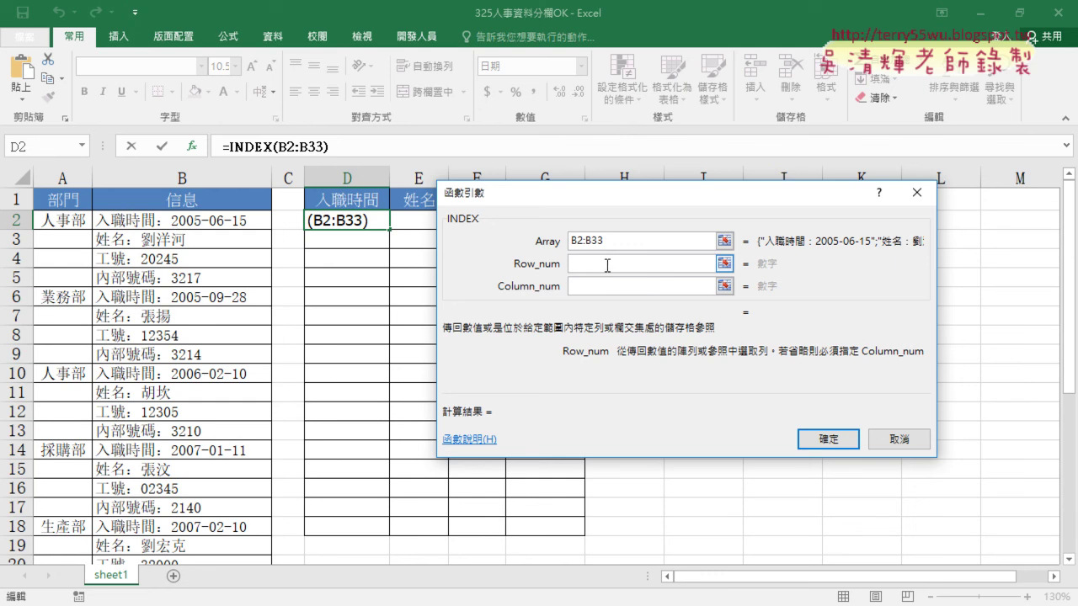
# Enter 1 for Row_num and Column_num, make the array $B$2:$B$33, and commit it
pyautogui.write('1')
pyautogui.click(609, 286)
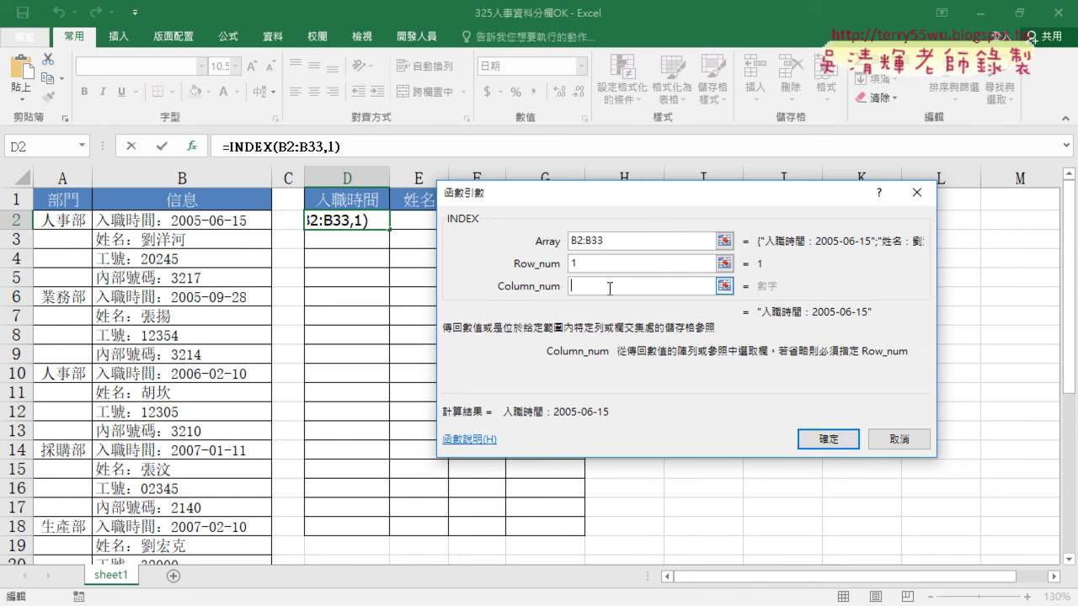
pyautogui.write('1')
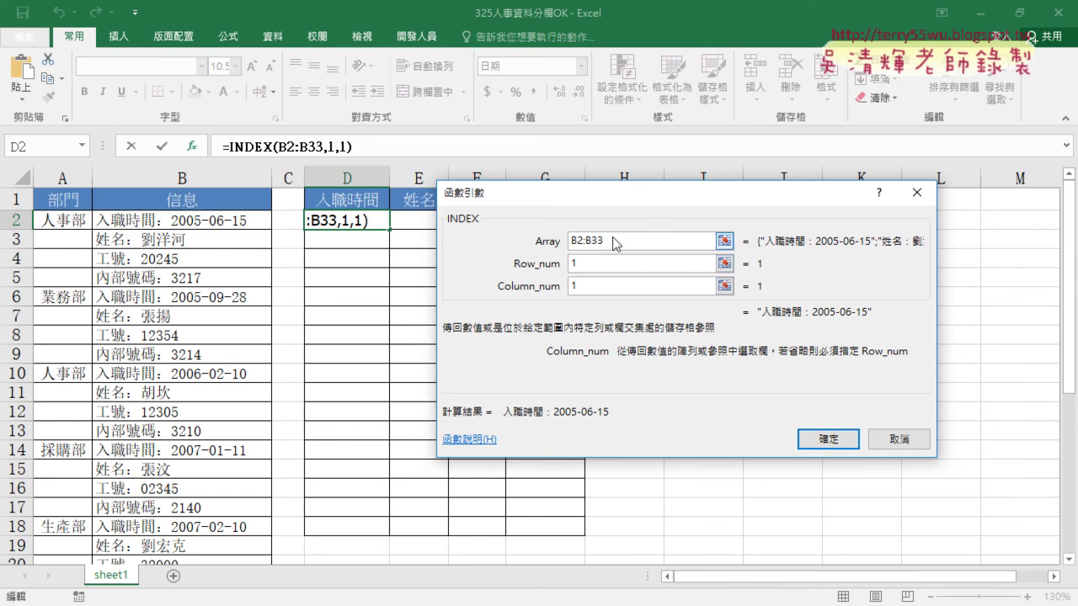
pyautogui.doubleClick(593, 240)
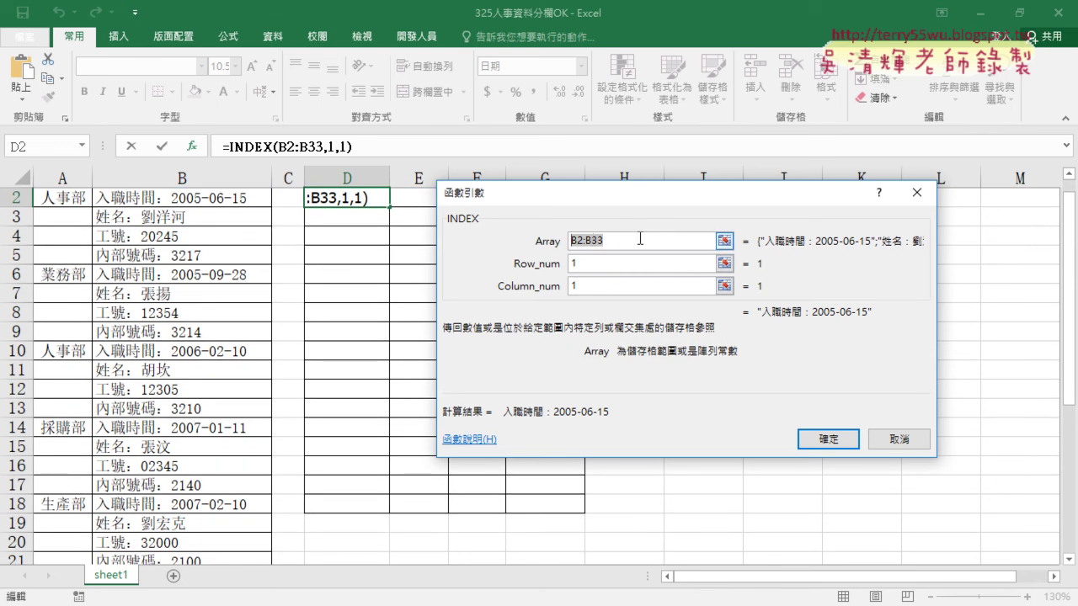
pyautogui.press('F4')
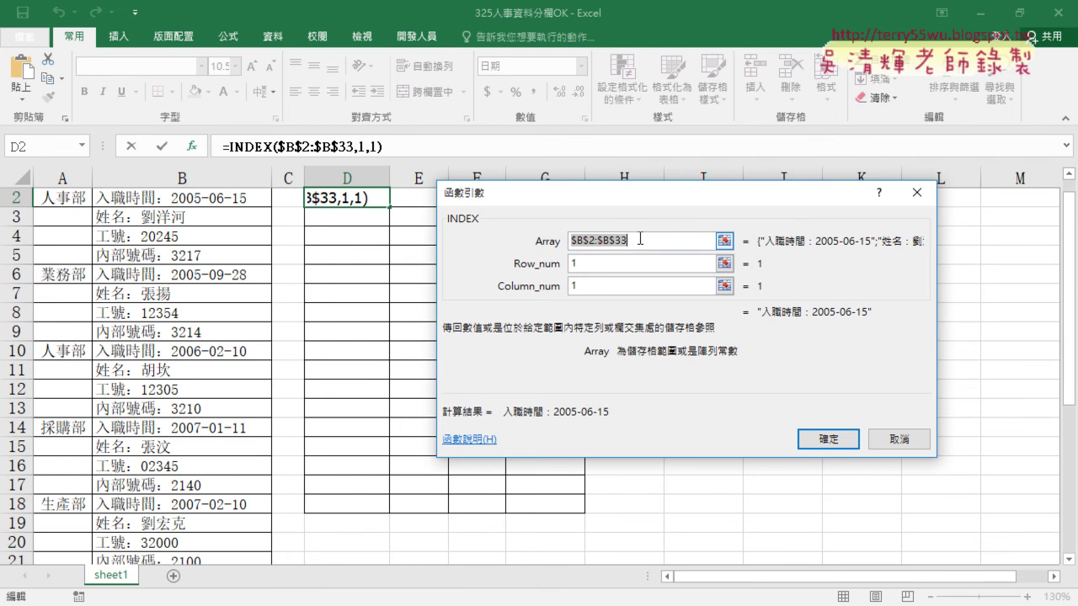
pyautogui.click(607, 288)
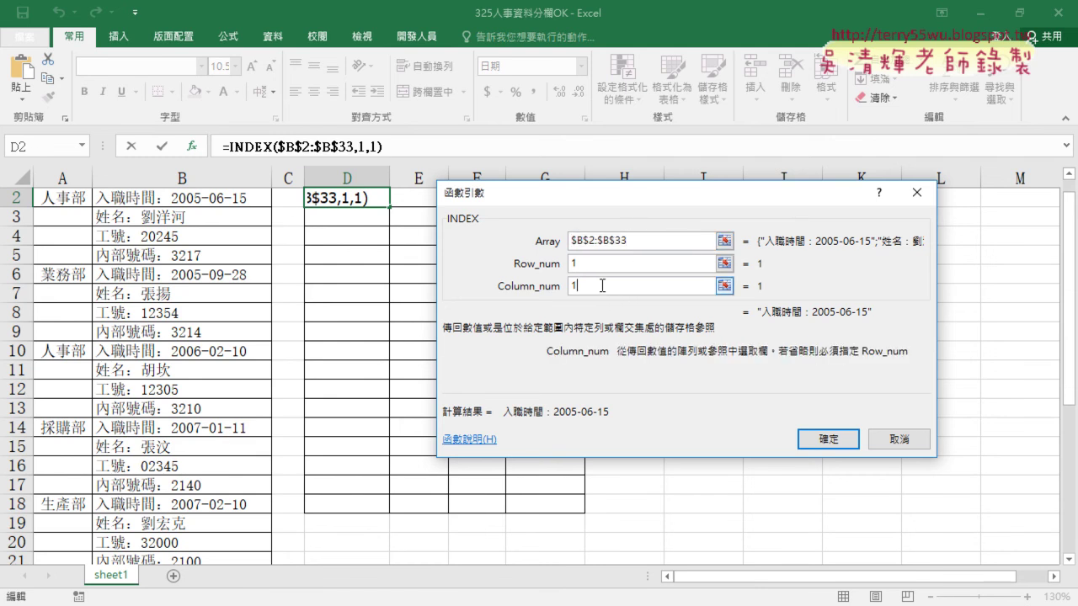
pyautogui.moveTo(627, 241)
pyautogui.mouseDown()
pyautogui.moveTo(569, 244)
pyautogui.moveTo(573, 264)
pyautogui.mouseUp()
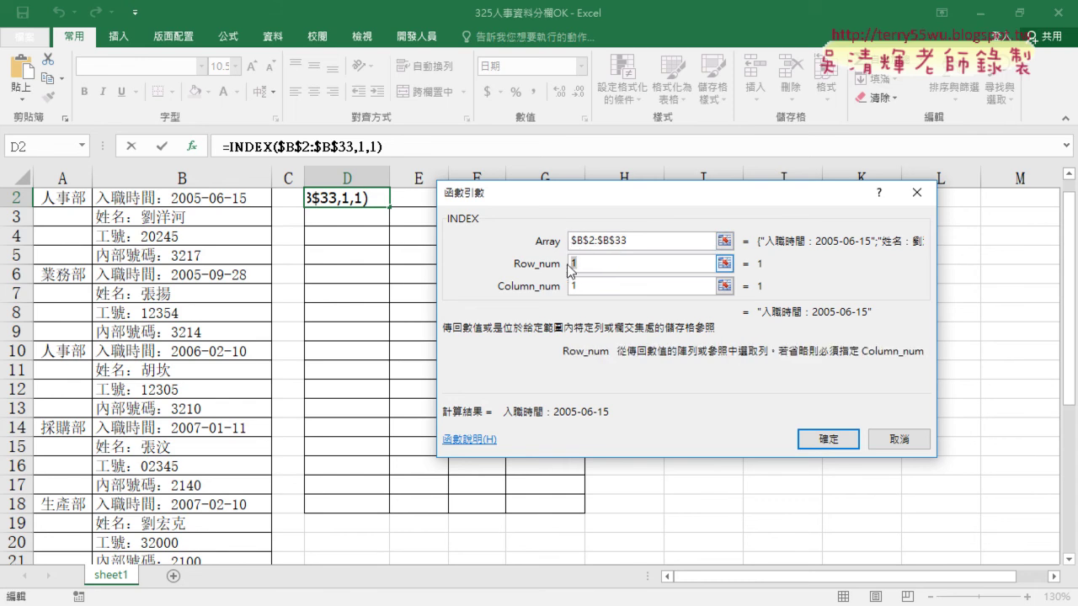
pyautogui.click(820, 439)
pyautogui.scroll(1, 581, 323)
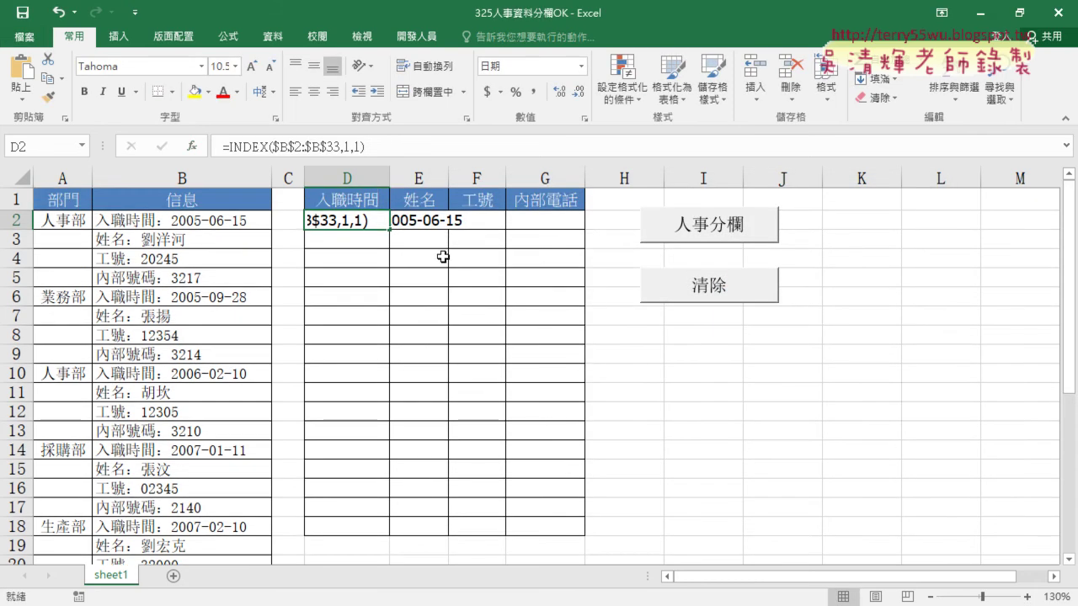
# Widen column D and recommit D2's unchanged =INDEX($B$2:$B$33,1,1) formula
pyautogui.moveTo(390, 178); pyautogui.dragTo(484, 177)
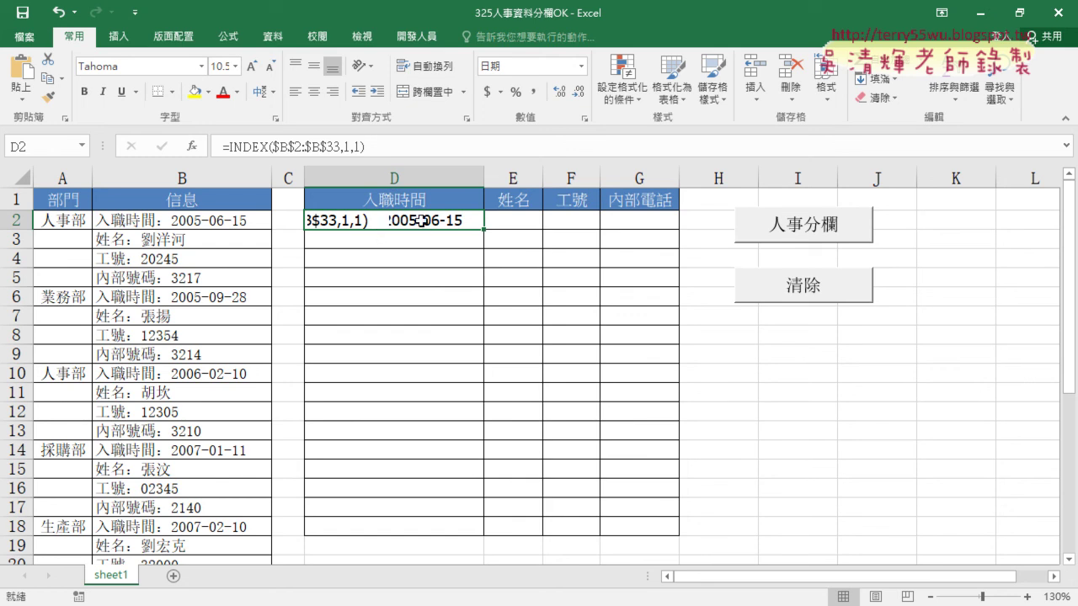
pyautogui.click(429, 254)
pyautogui.click(413, 220)
pyautogui.click(253, 148)
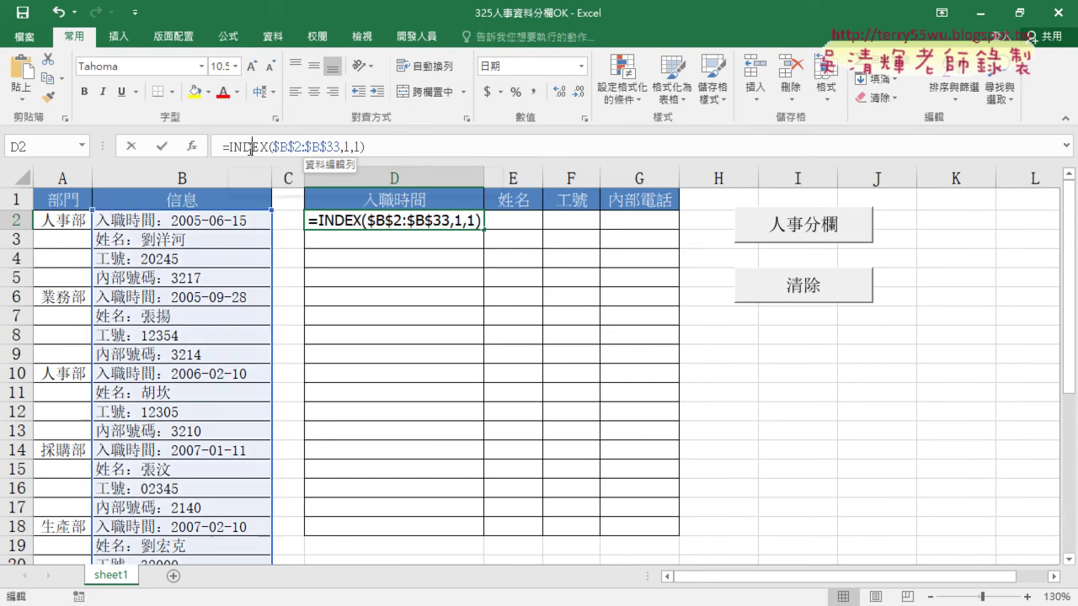
pyautogui.click(192, 149)
pyautogui.click(766, 372)
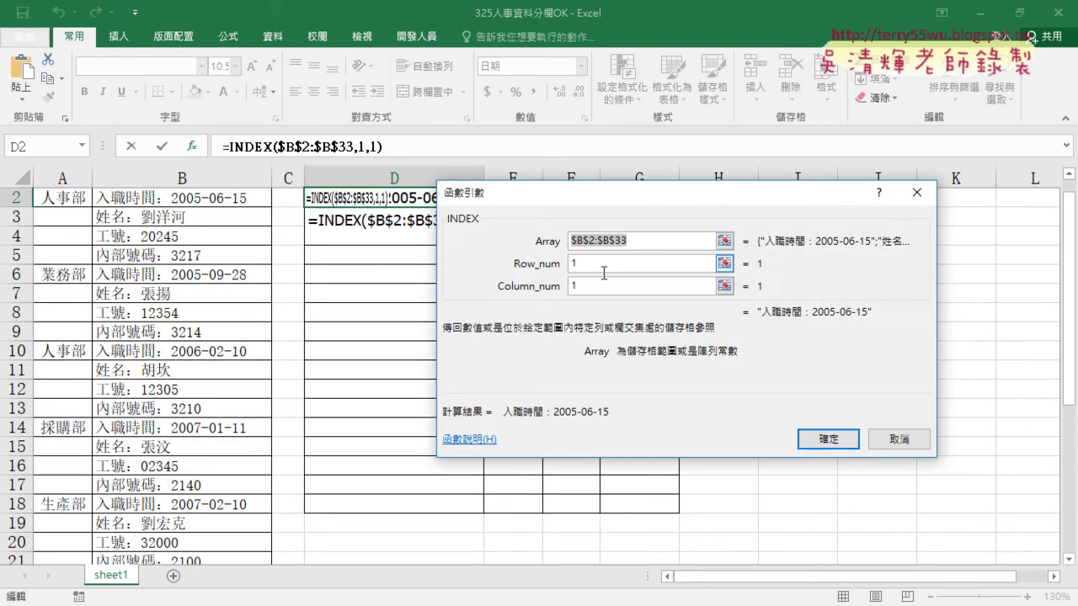
pyautogui.scroll(1, 192, 206)
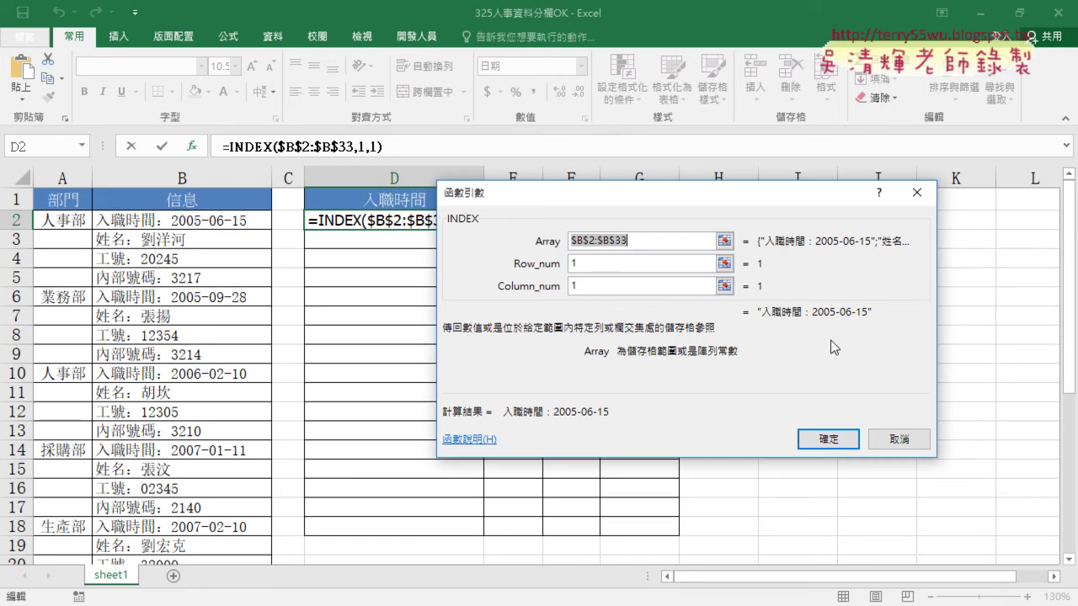
pyautogui.click(837, 436)
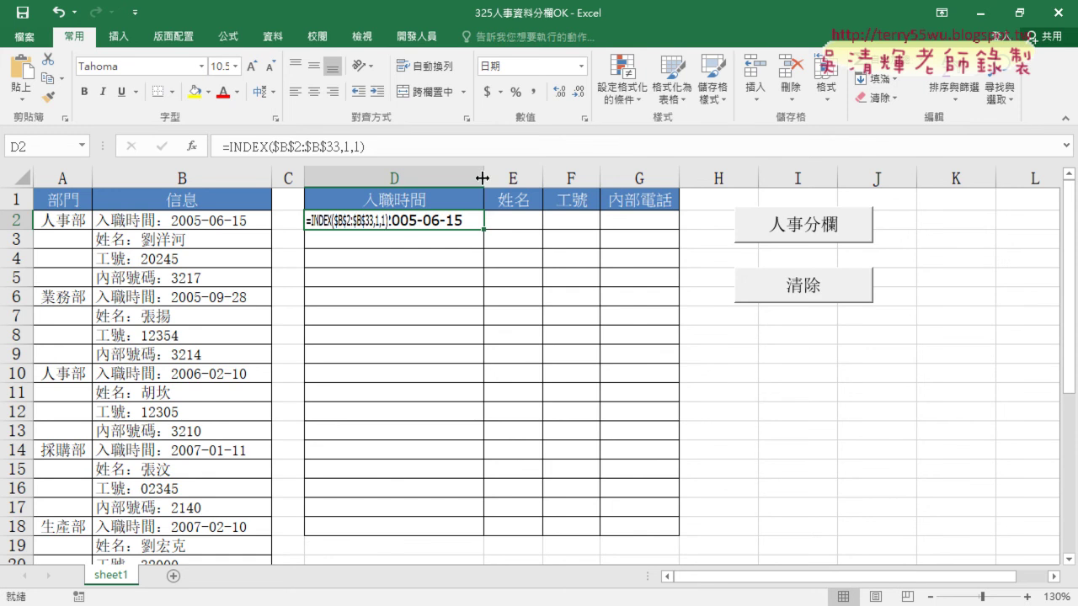
# Widen column D further and adjust the zoom so the row 1 headers show
pyautogui.moveTo(484, 178); pyautogui.dragTo(515, 178)
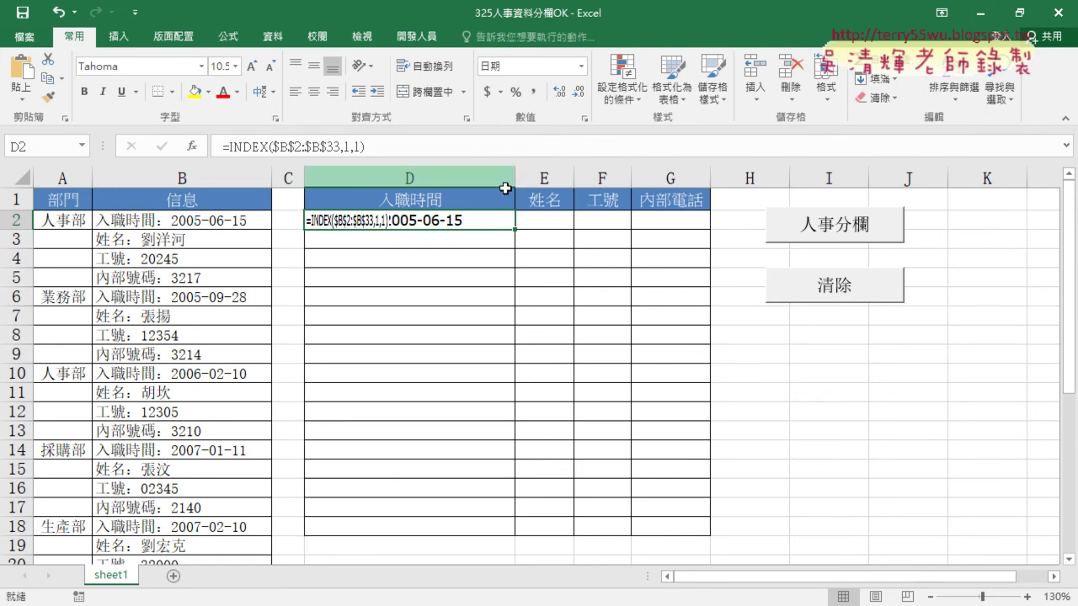
pyautogui.click(1028, 597)
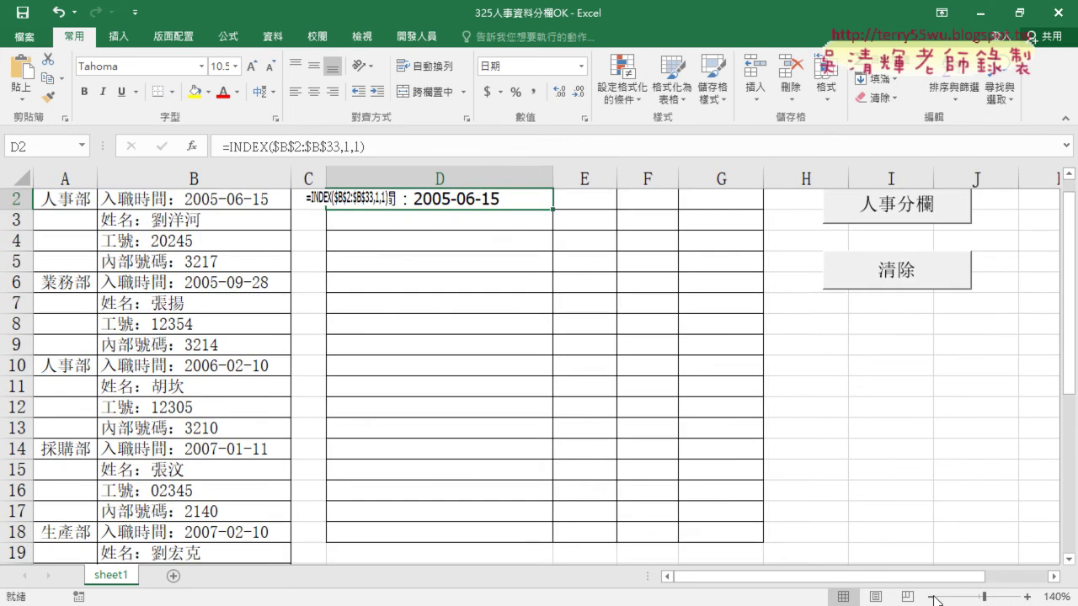
pyautogui.click(932, 597)
pyautogui.click(932, 597)
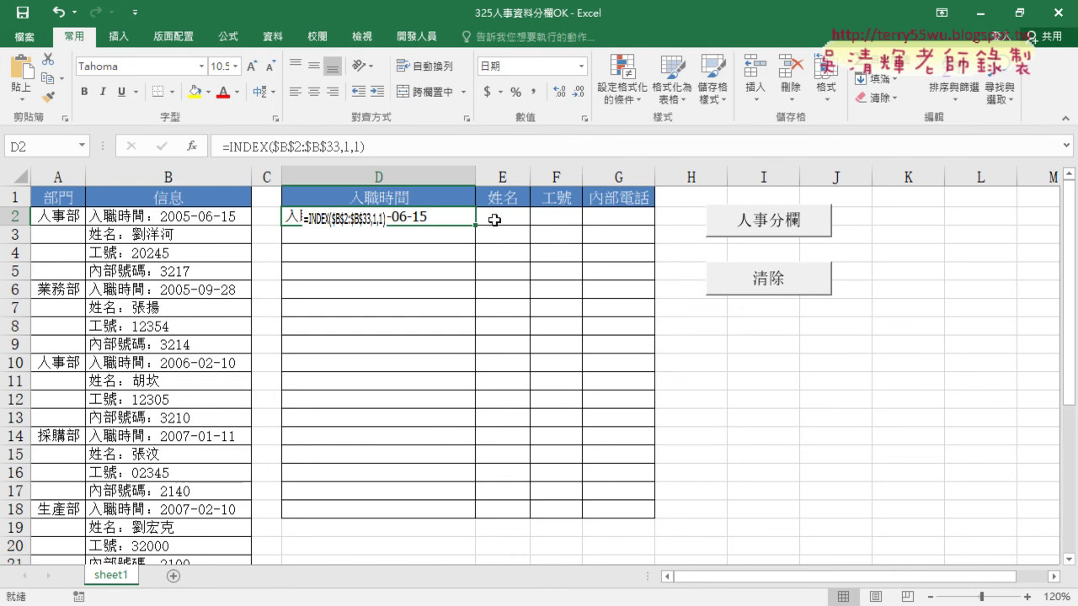
# Copy D2's INDEX formula text and widen column E to fit names
pyautogui.moveTo(391, 149); pyautogui.dragTo(199, 151)
pyautogui.rightClick(274, 148)
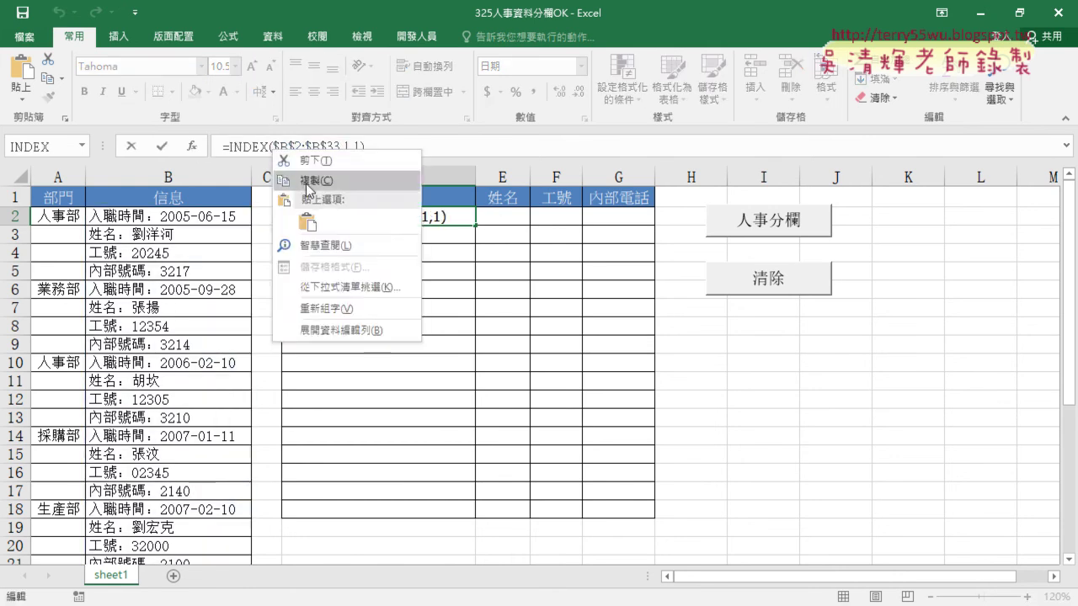
pyautogui.click(303, 177)
pyautogui.click(131, 150)
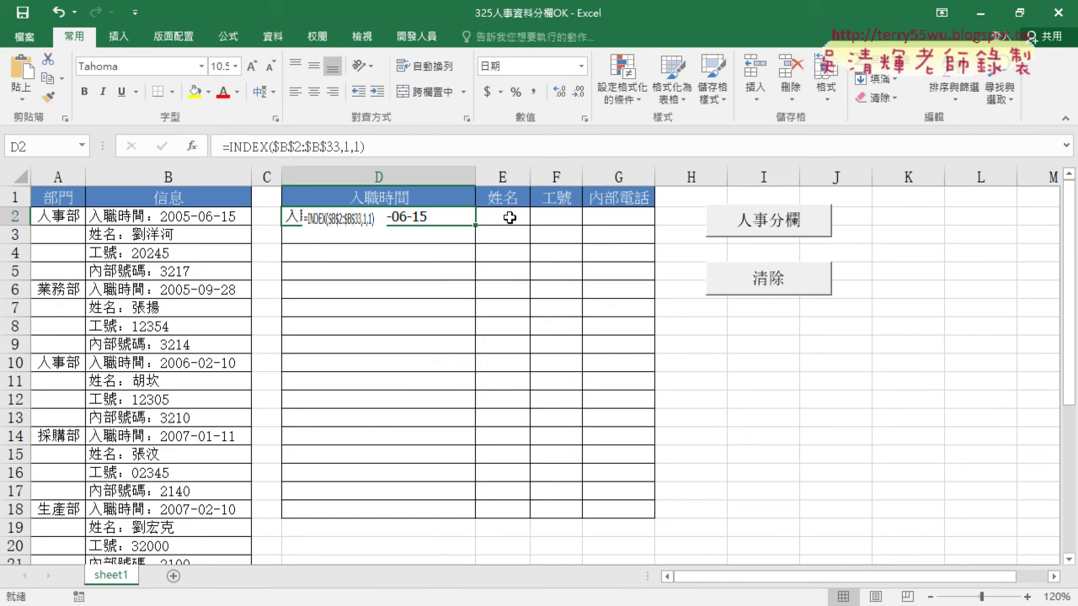
pyautogui.click(503, 217)
pyautogui.moveTo(529, 177); pyautogui.dragTo(685, 179)
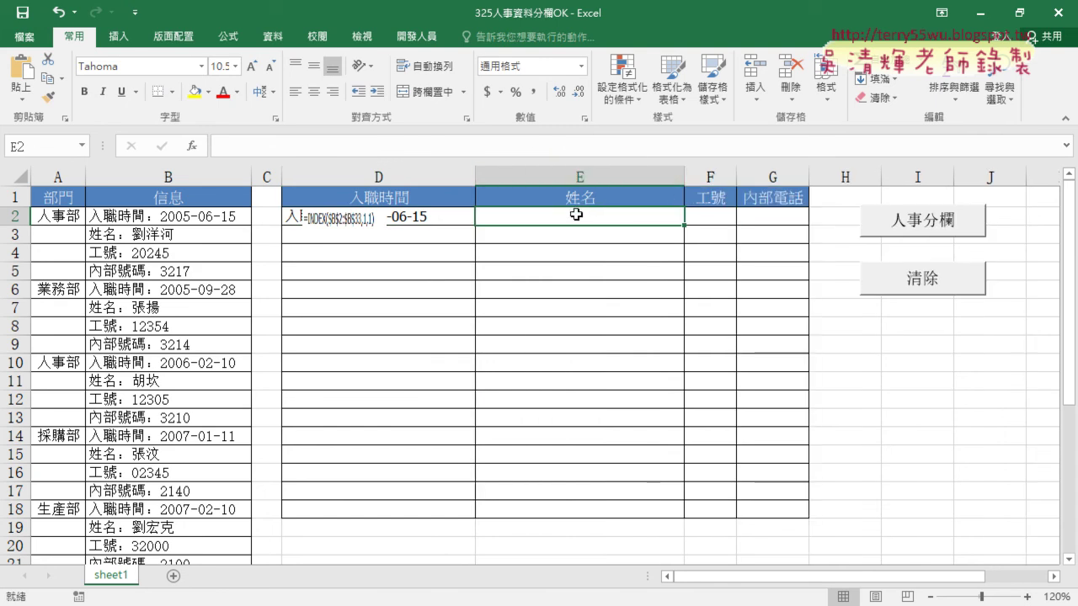
# Paste the formula into E2 with row argument 2, giving =INDEX($B$2:$B$33,2,1)
pyautogui.rightClick(578, 217)
pyautogui.click(612, 290)
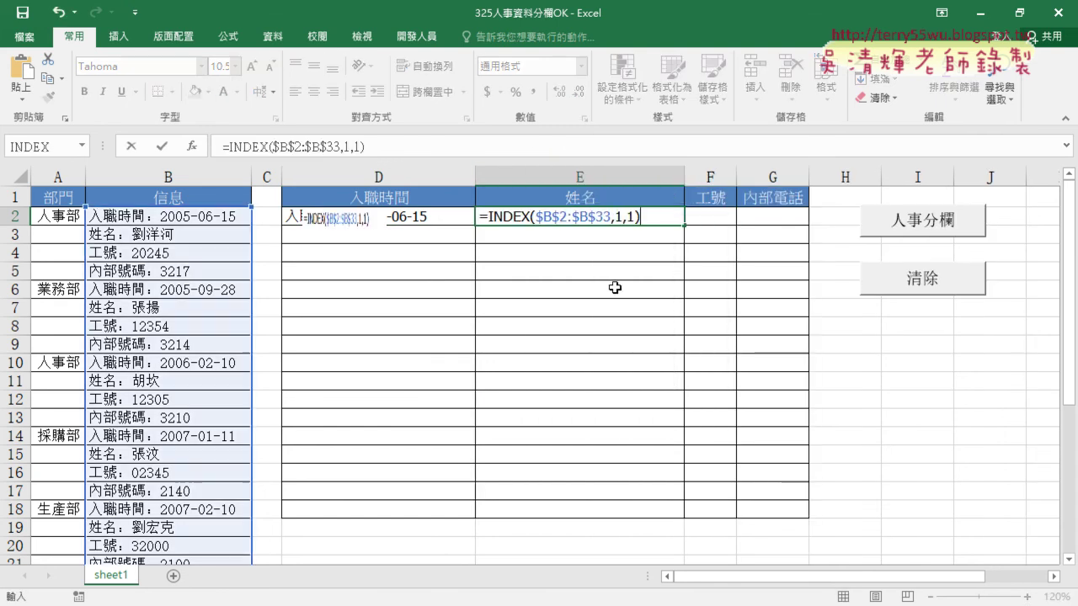
pyautogui.doubleClick(621, 217)
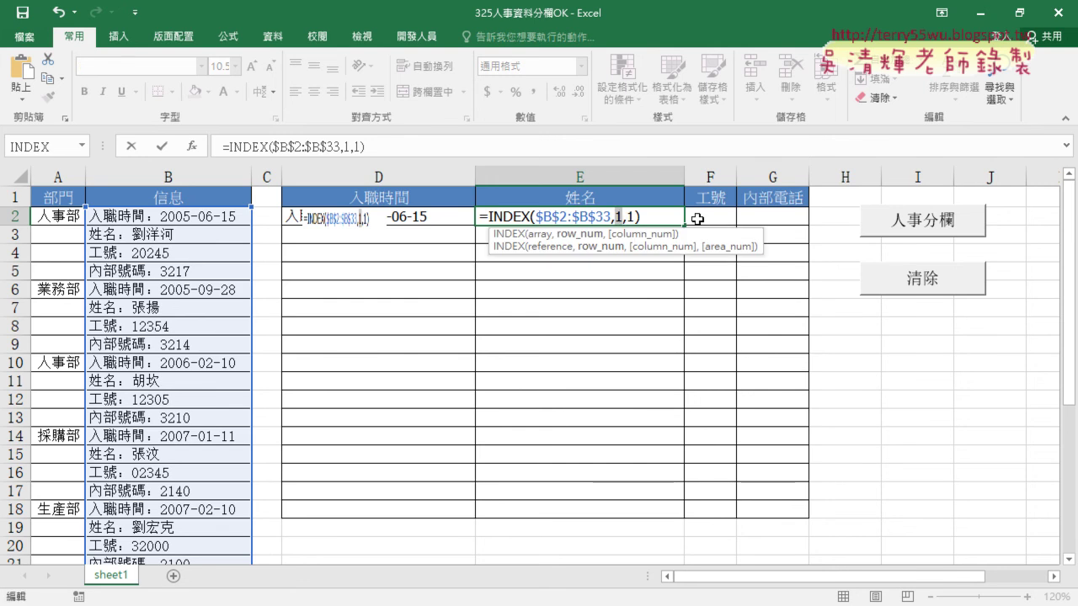
pyautogui.write('2')
pyautogui.click(163, 147)
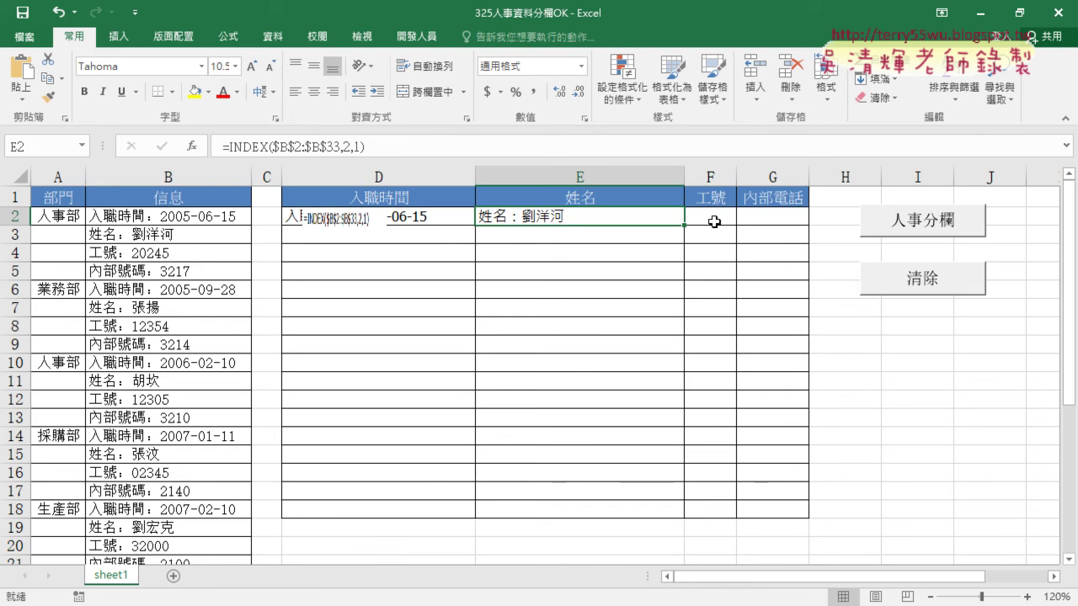
pyautogui.click(348, 147)
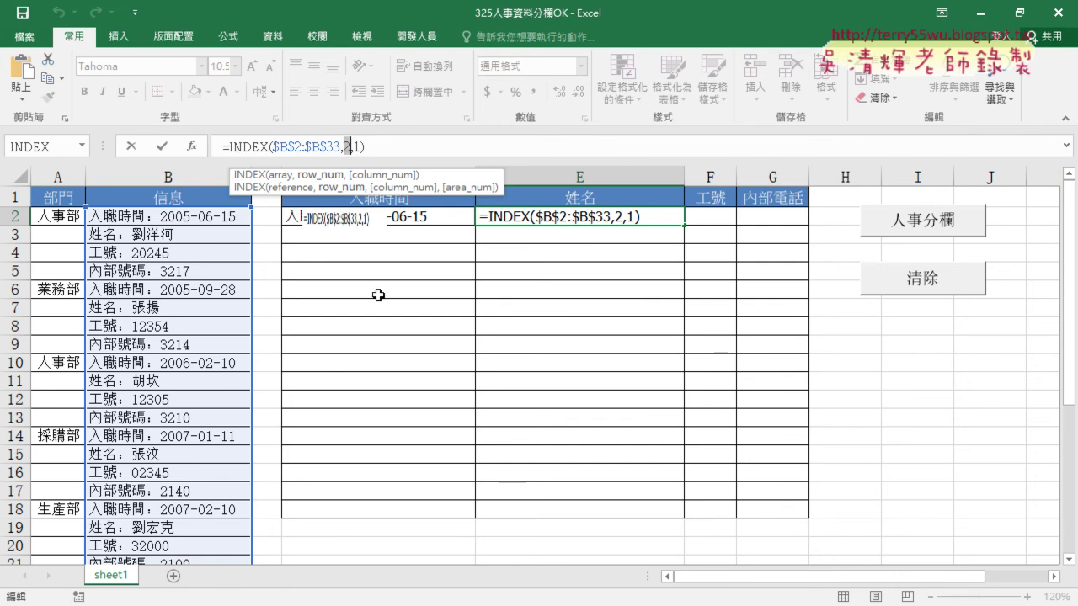
pyautogui.hotkey('ctrl', 'Return')
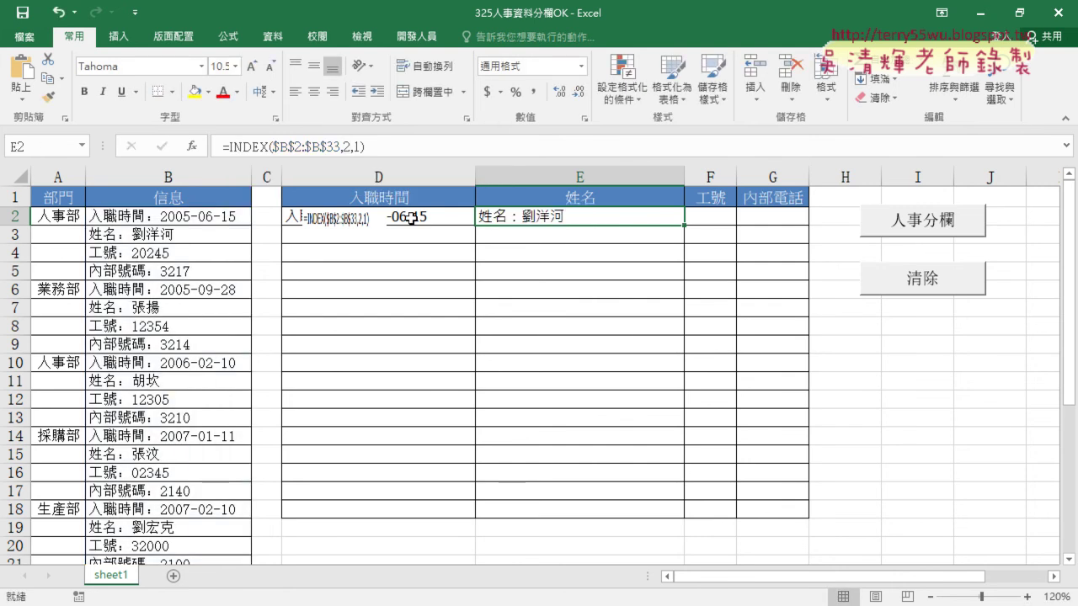
# Delete the contents of D2 and E2, leaving the output table empty
pyautogui.click(411, 217)
pyautogui.press('Delete')
pyautogui.press('Right')
pyautogui.press('Delete')
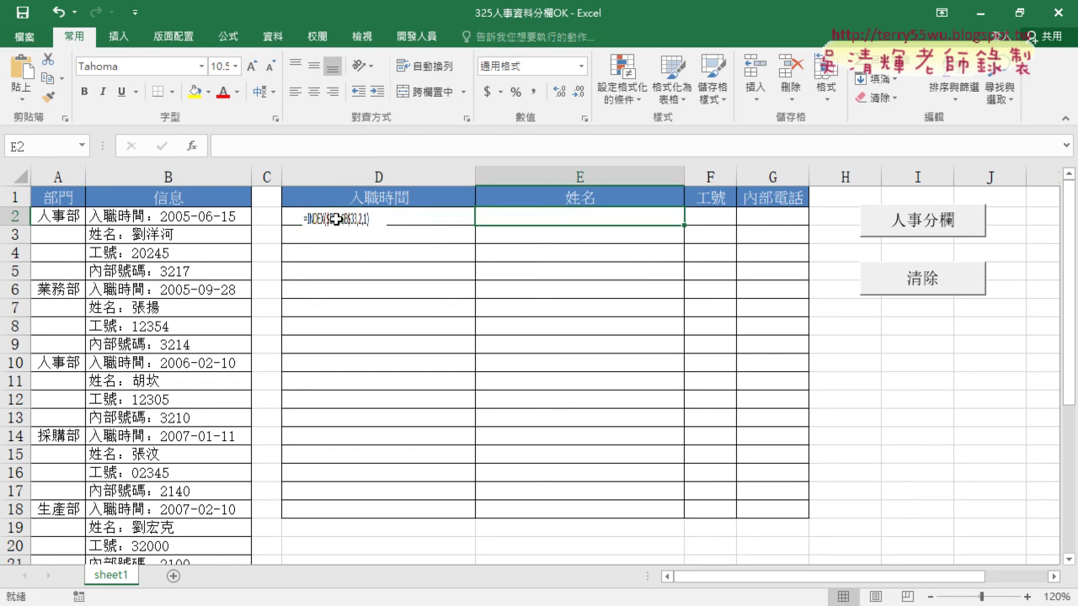
pyautogui.click(332, 221)
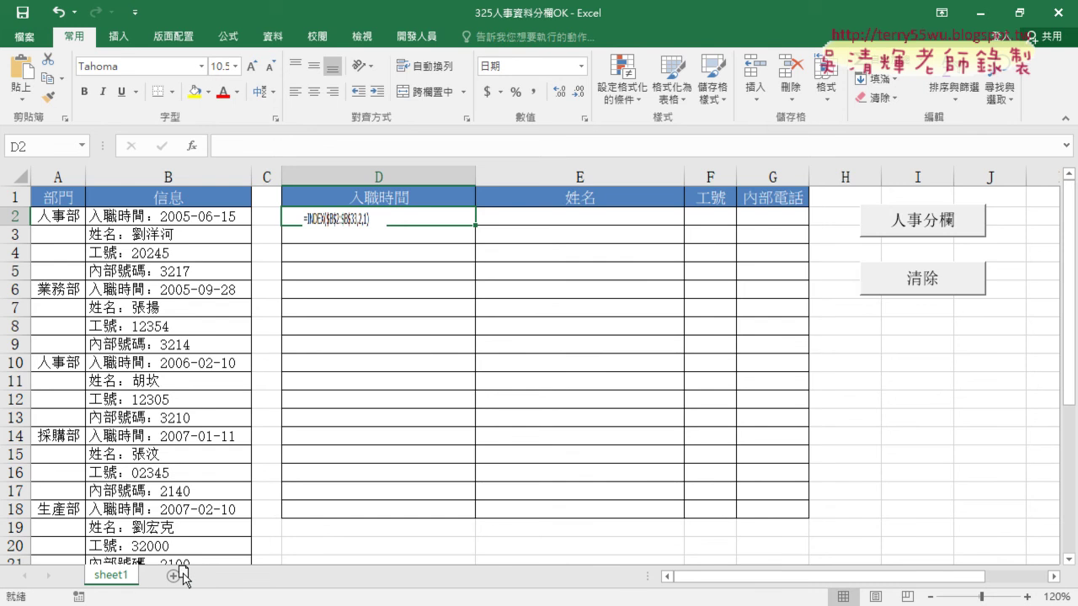
# Duplicate sheet1 as sheet1 (2) and switch to the copy
pyautogui.moveTo(183, 577); pyautogui.dragTo(186, 581)
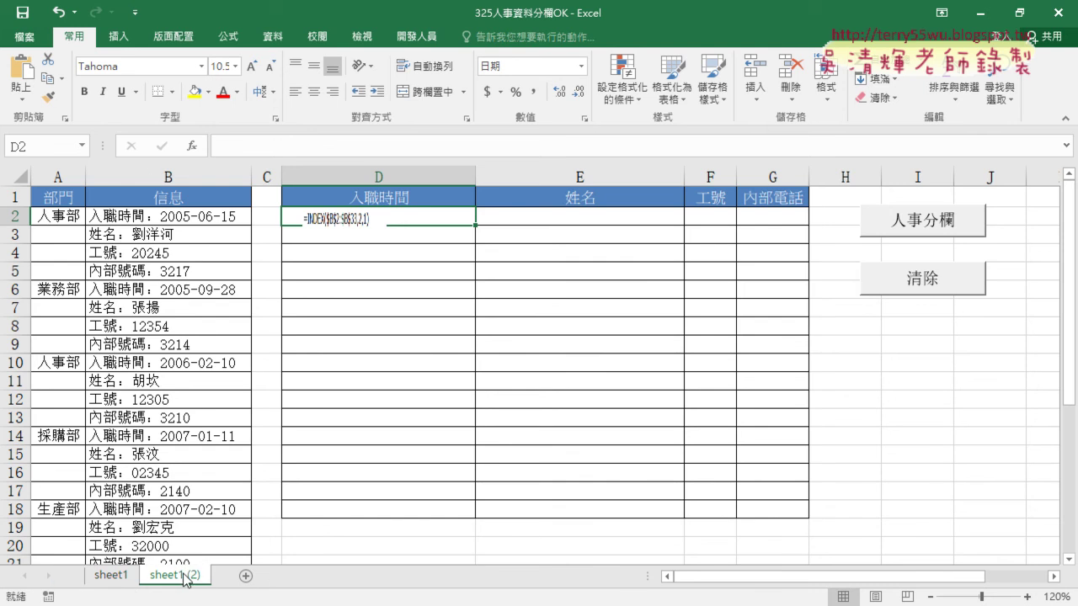
pyautogui.click(135, 577)
pyautogui.click(162, 577)
# Clear D2's formats, set zoom back to 140%, and open Insert Function for D2
pyautogui.click(889, 106)
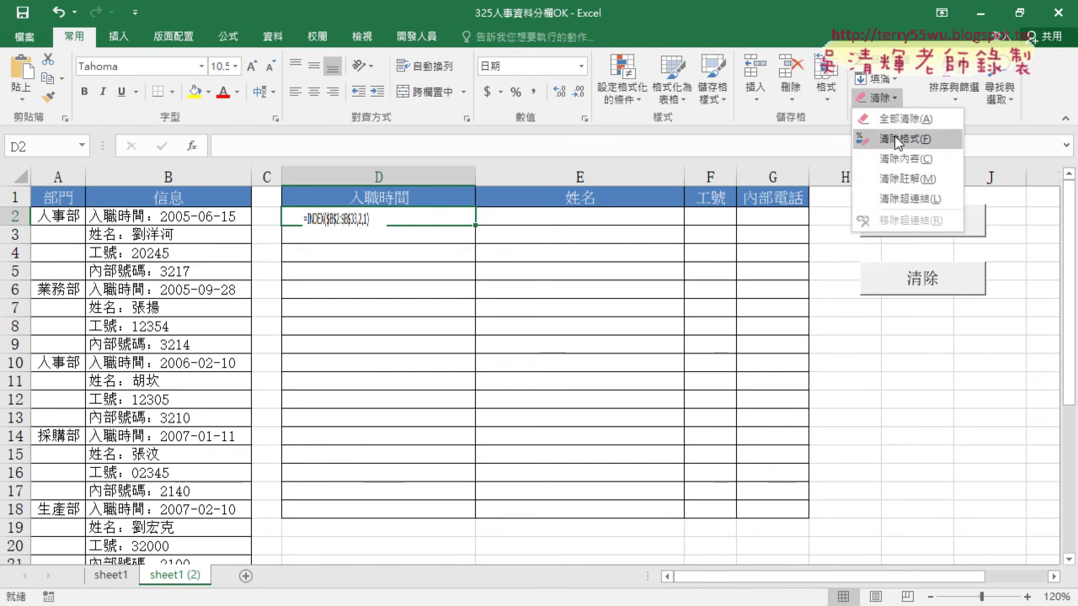
pyautogui.click(895, 119)
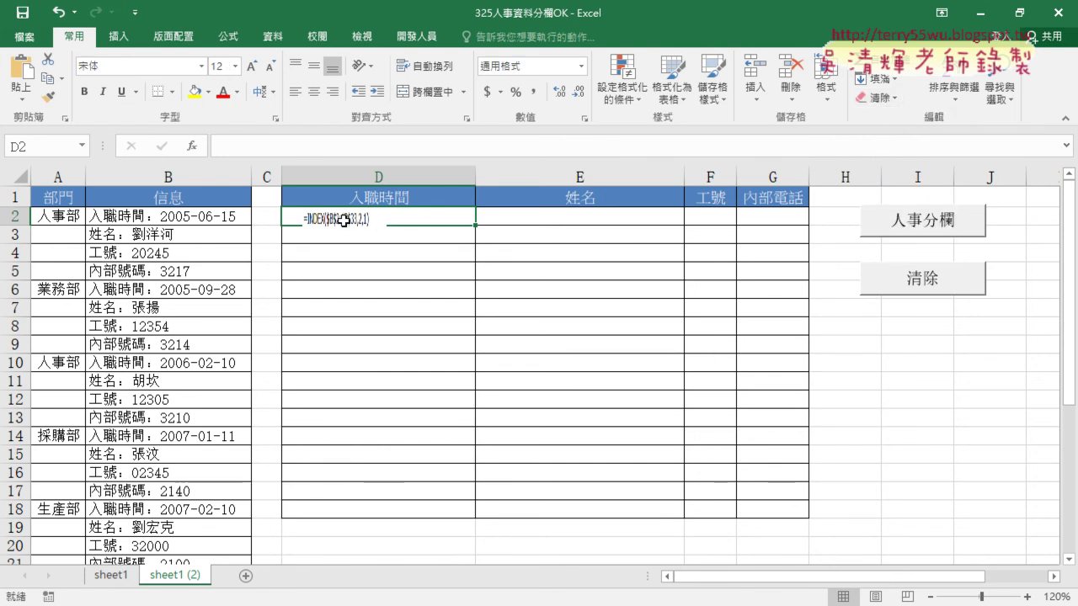
pyautogui.click(1026, 597)
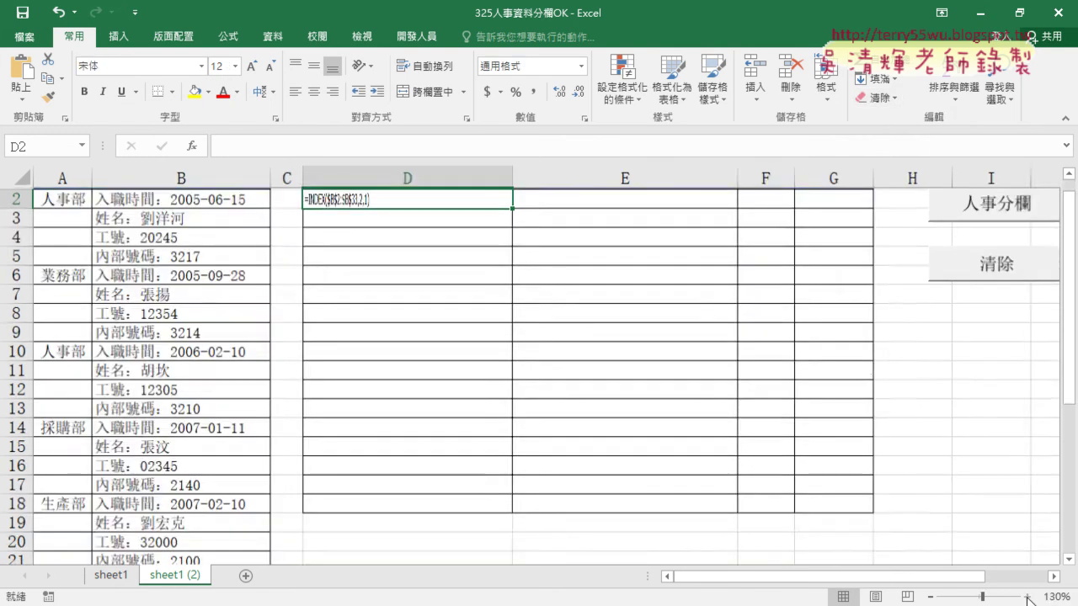
pyautogui.click(1027, 597)
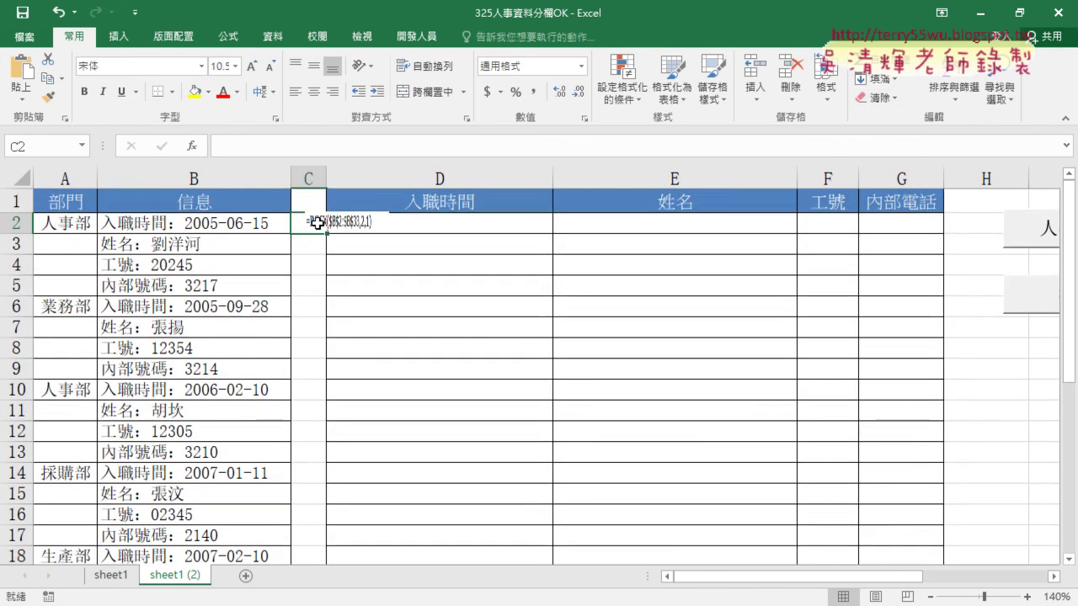
pyautogui.click(1026, 598)
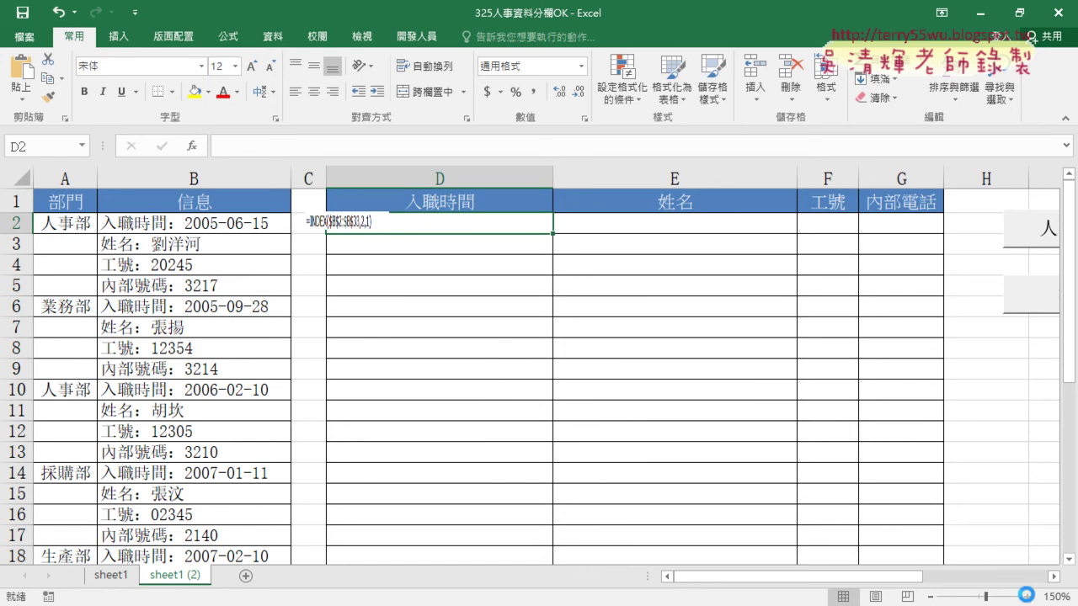
pyautogui.click(1026, 597)
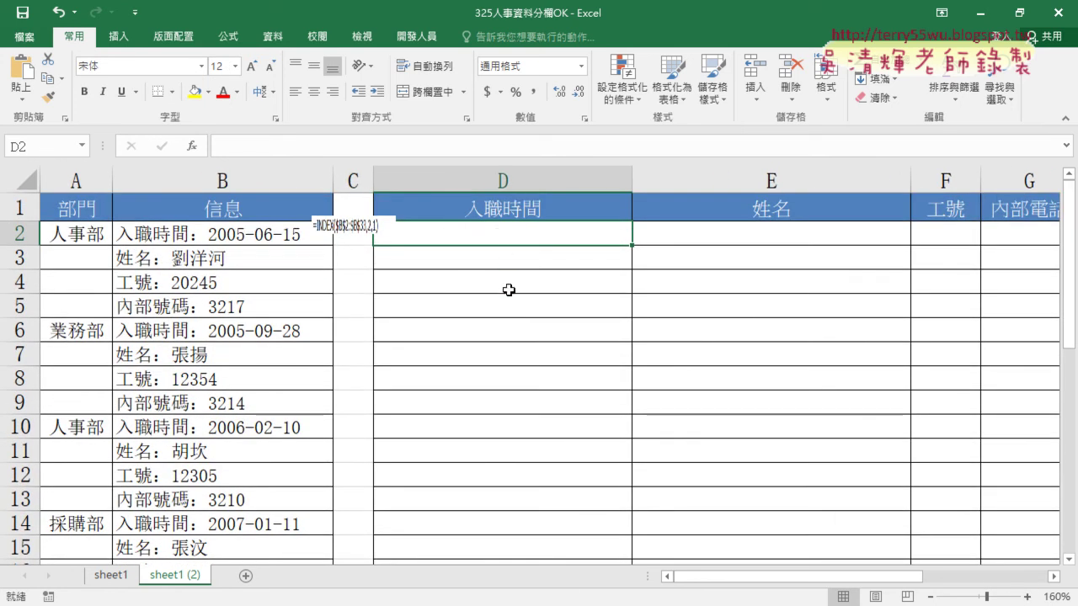
pyautogui.click(929, 597)
pyautogui.click(929, 598)
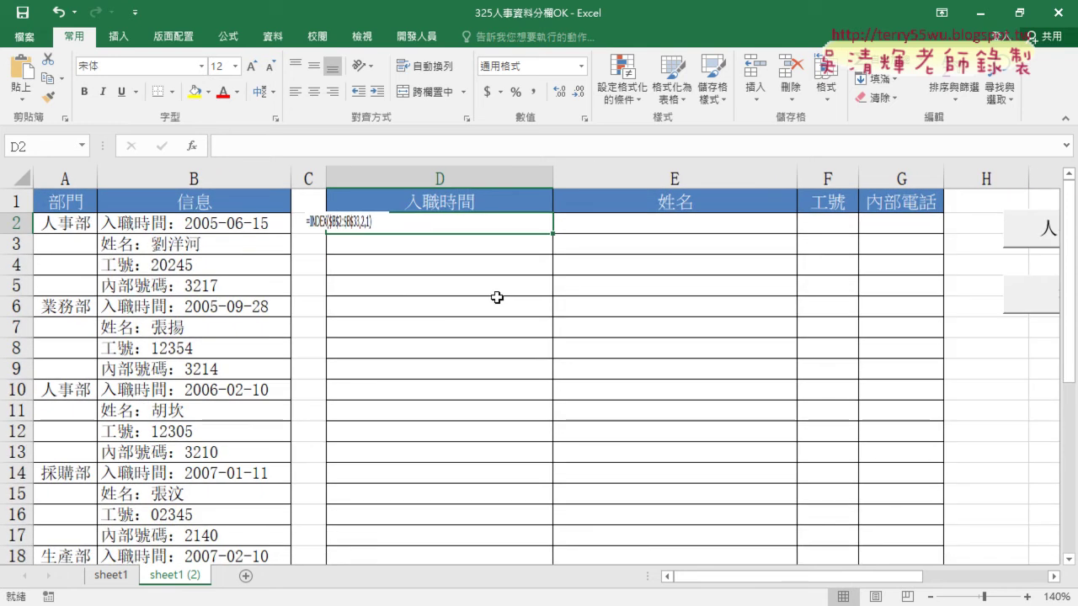
pyautogui.click(192, 147)
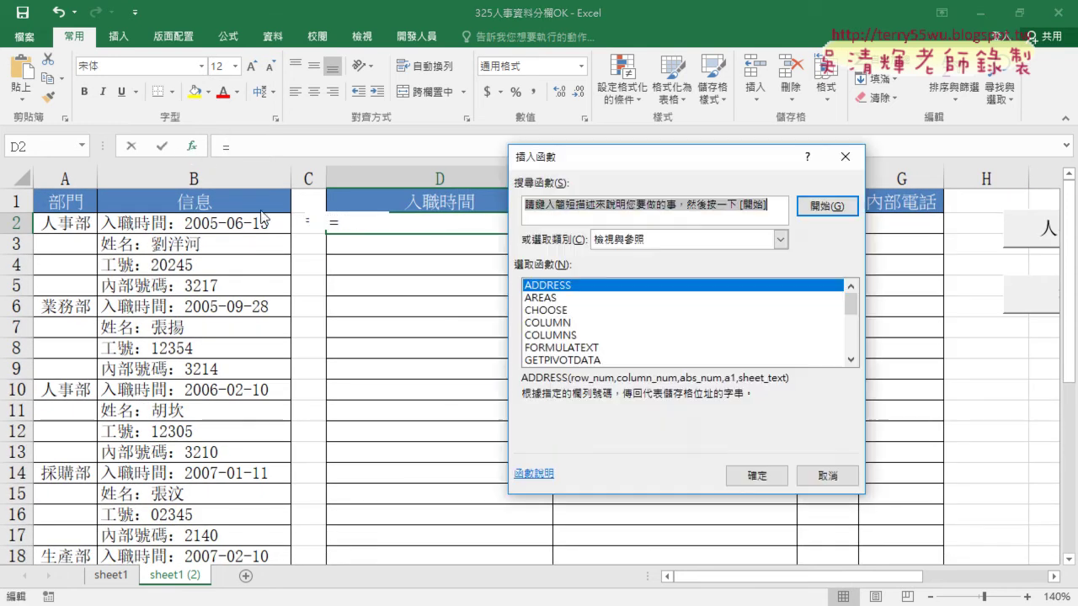
# Enter =COLUMN() in D2 with no arguments
pyautogui.click(549, 324)
pyautogui.click(753, 475)
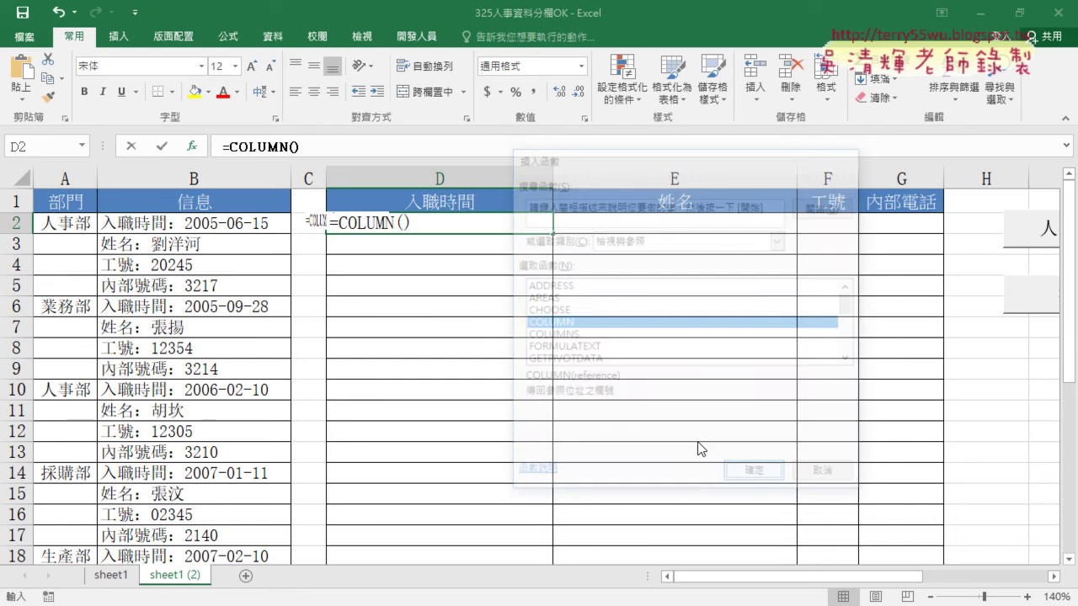
pyautogui.click(808, 415)
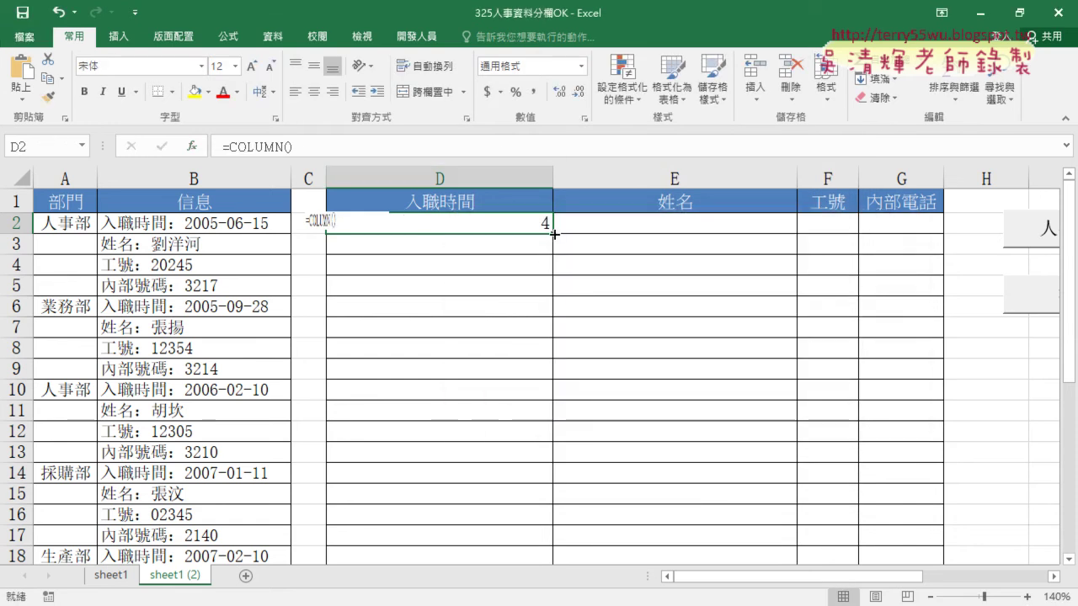
pyautogui.moveTo(555, 233); pyautogui.dragTo(952, 245)
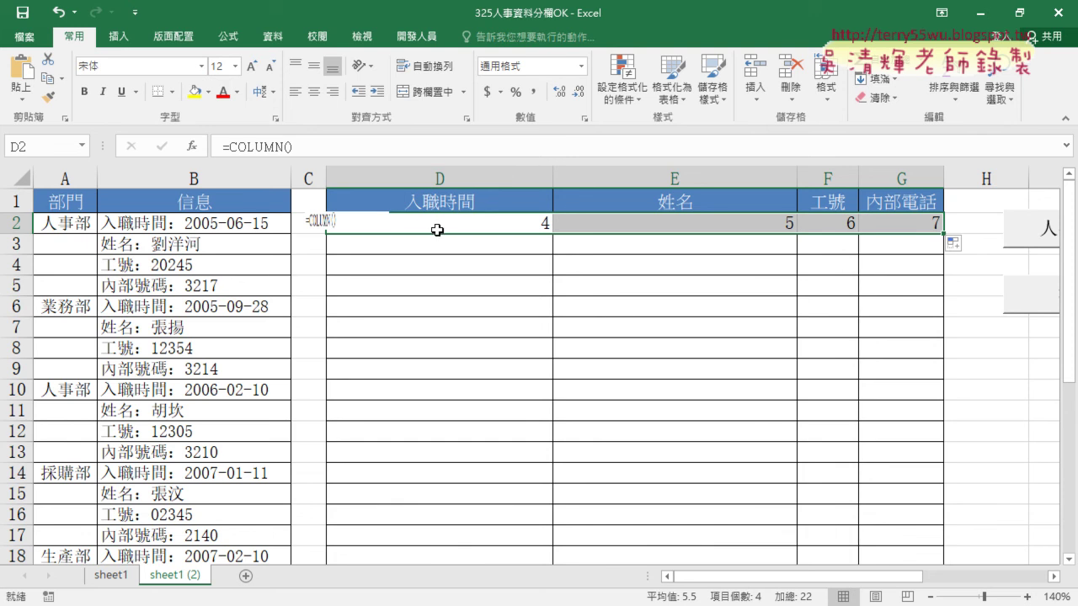
# Change D2 to =COLUMN()-3 and fill it across D2:G9
pyautogui.click(348, 149)
pyautogui.write('-')
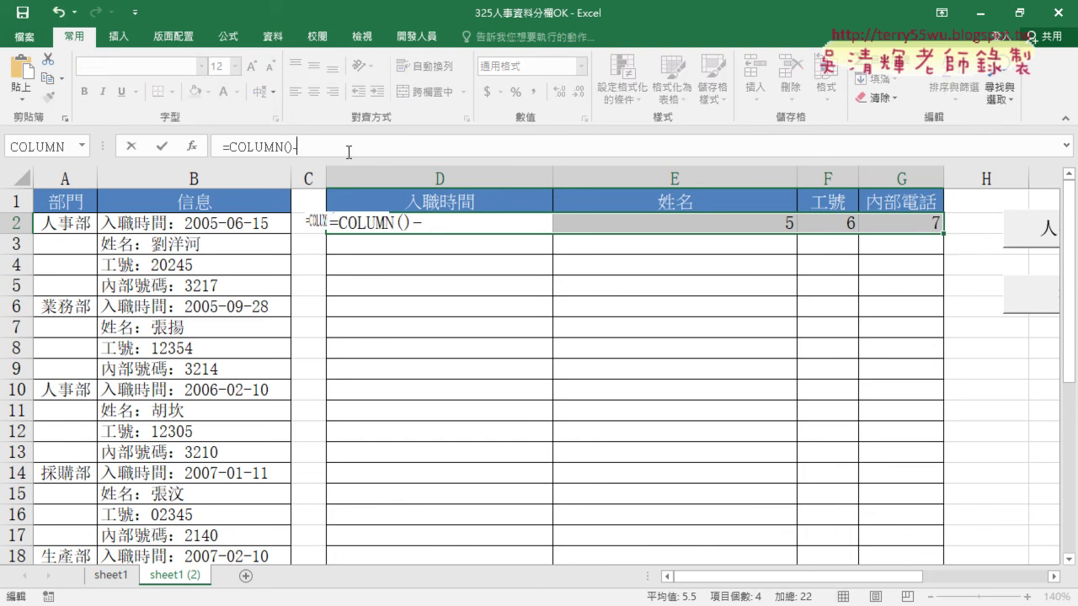
pyautogui.write('3')
pyautogui.press('Return')
pyautogui.click(517, 222)
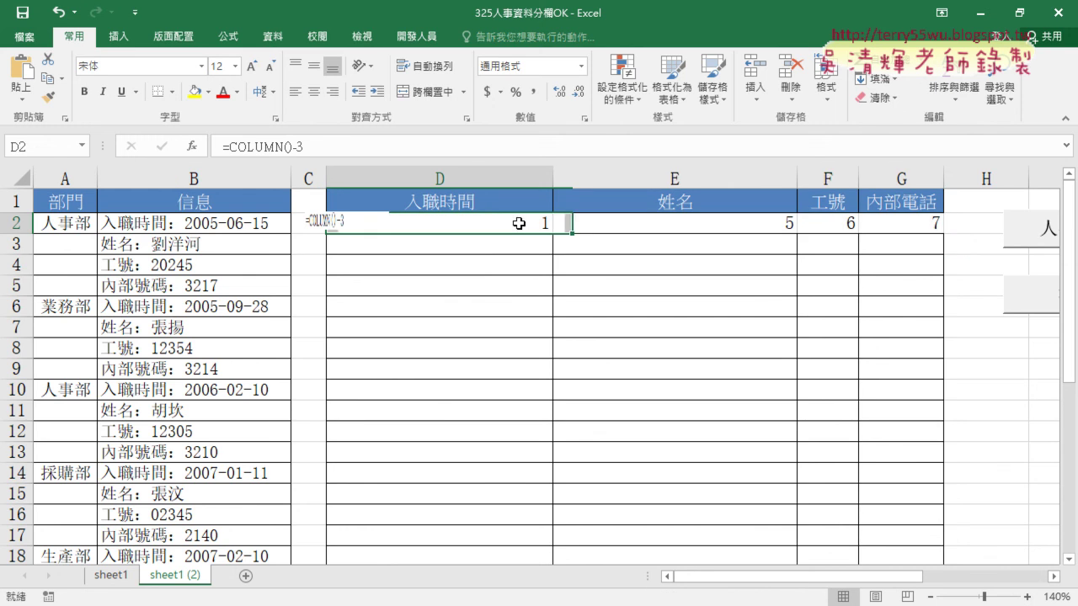
pyautogui.moveTo(552, 233)
pyautogui.mouseDown()
pyautogui.moveTo(943, 231)
pyautogui.moveTo(938, 373)
pyautogui.mouseUp()
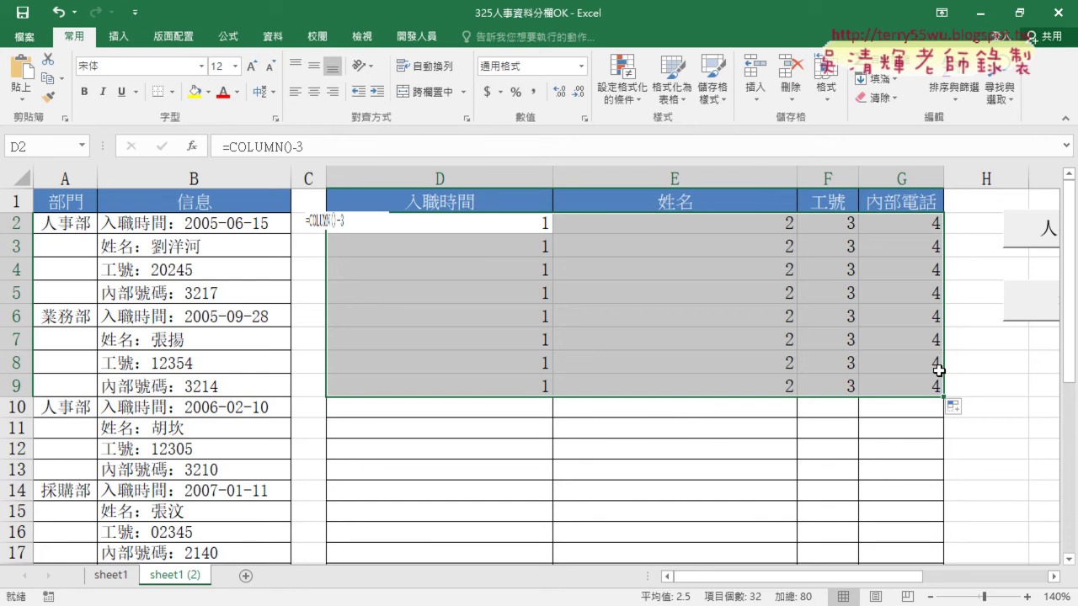
# Check the 1, 2, 3, 4 results across D2:G9 and reselect D2 to view its formula
pyautogui.click(522, 223)
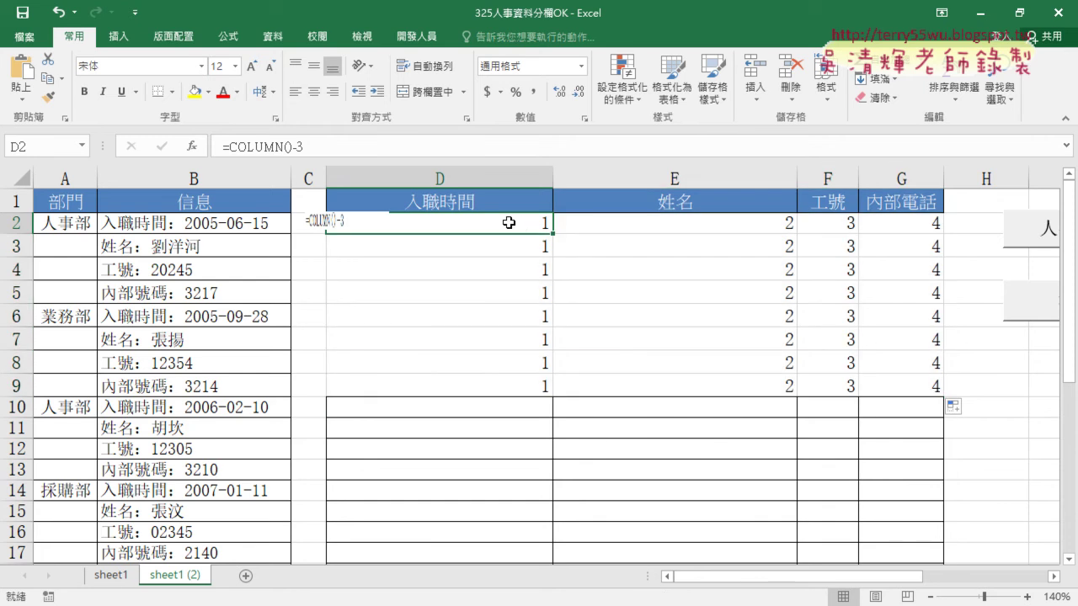
pyautogui.moveTo(522, 223); pyautogui.dragTo(909, 227)
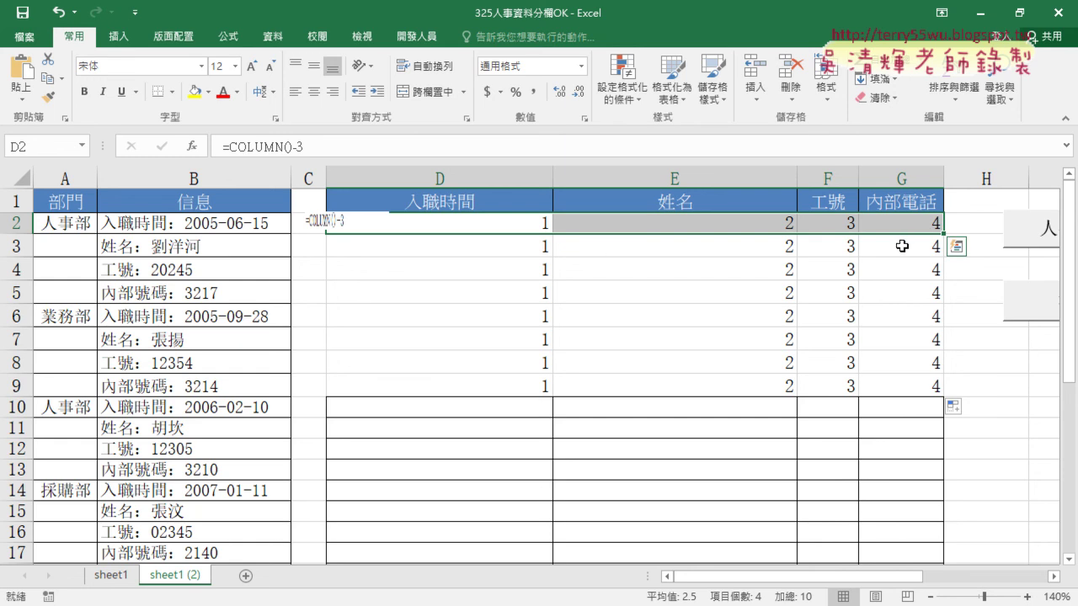
pyautogui.click(530, 250)
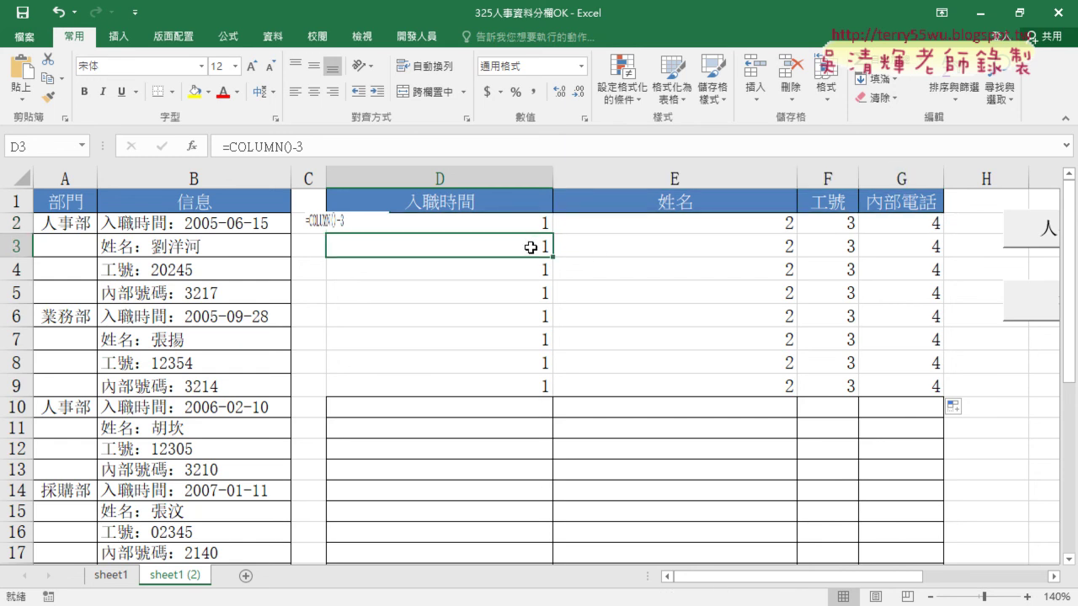
pyautogui.click(531, 271)
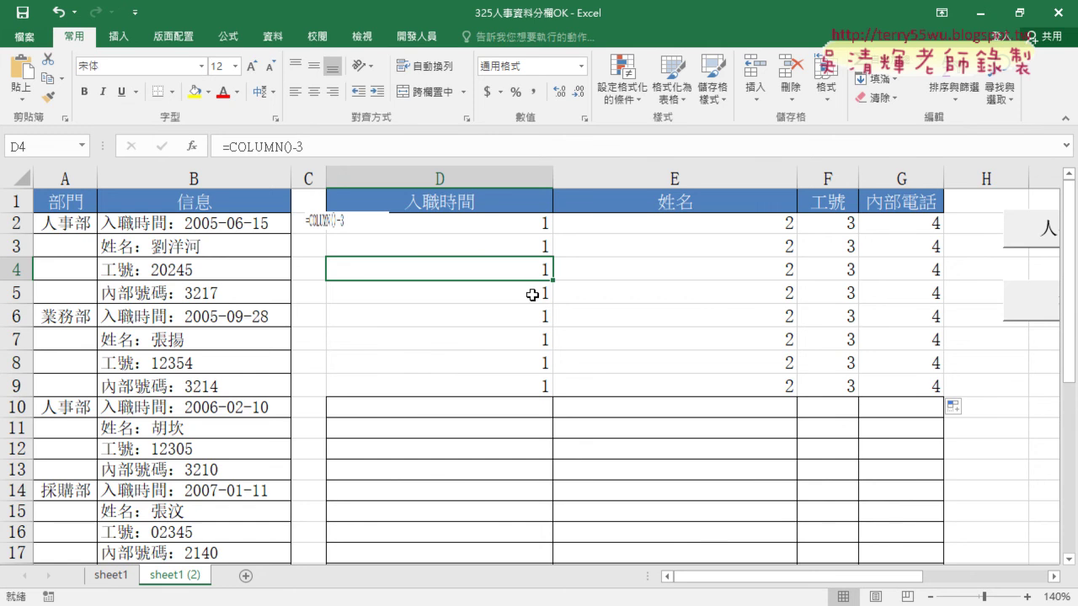
pyautogui.click(532, 294)
pyautogui.moveTo(534, 178); pyautogui.dragTo(901, 179)
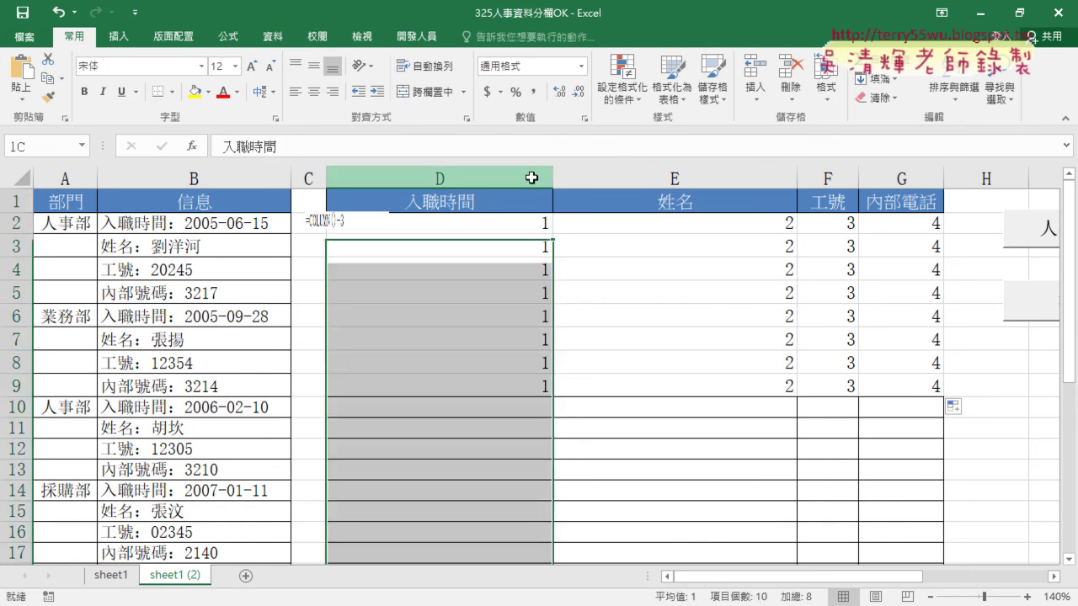
pyautogui.click(520, 221)
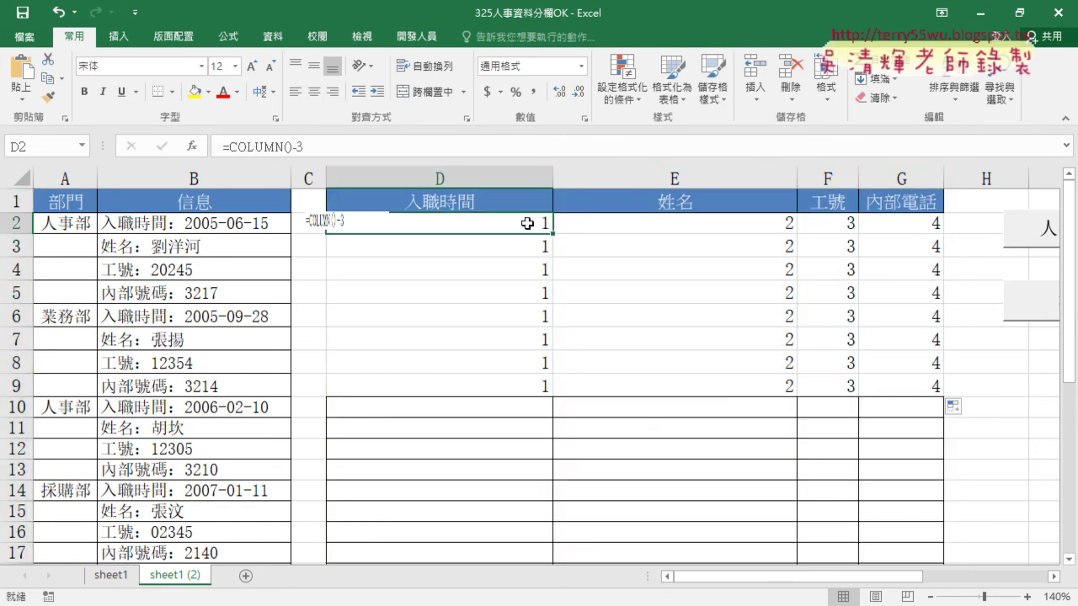
# Extend D2's formula in the formula bar to =COLUMN()-3+(ROW()-2)*4
pyautogui.click(394, 145)
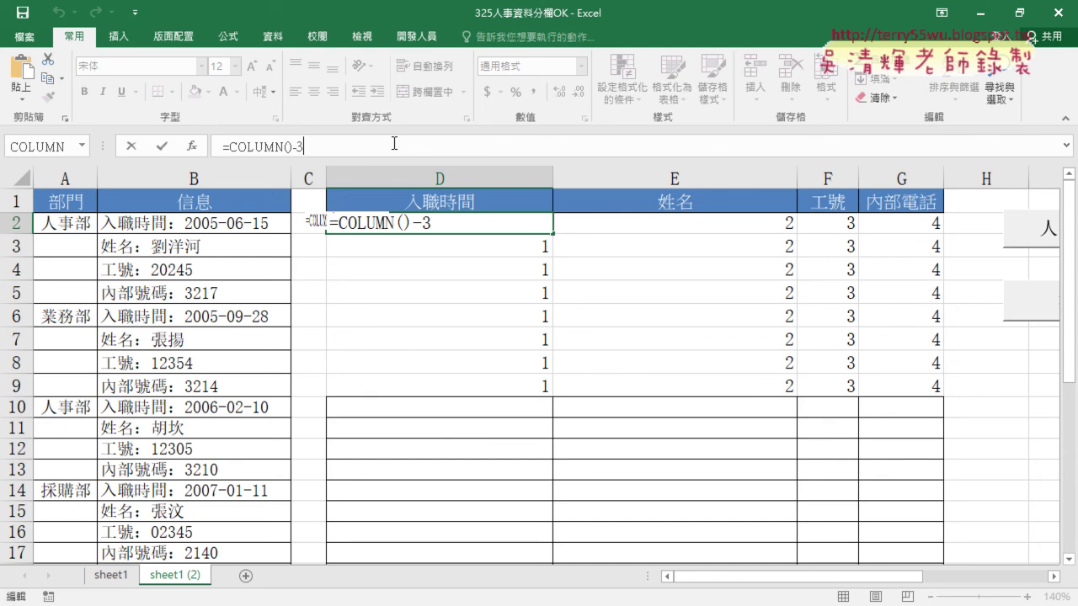
pyautogui.write('+')
pyautogui.write('r')
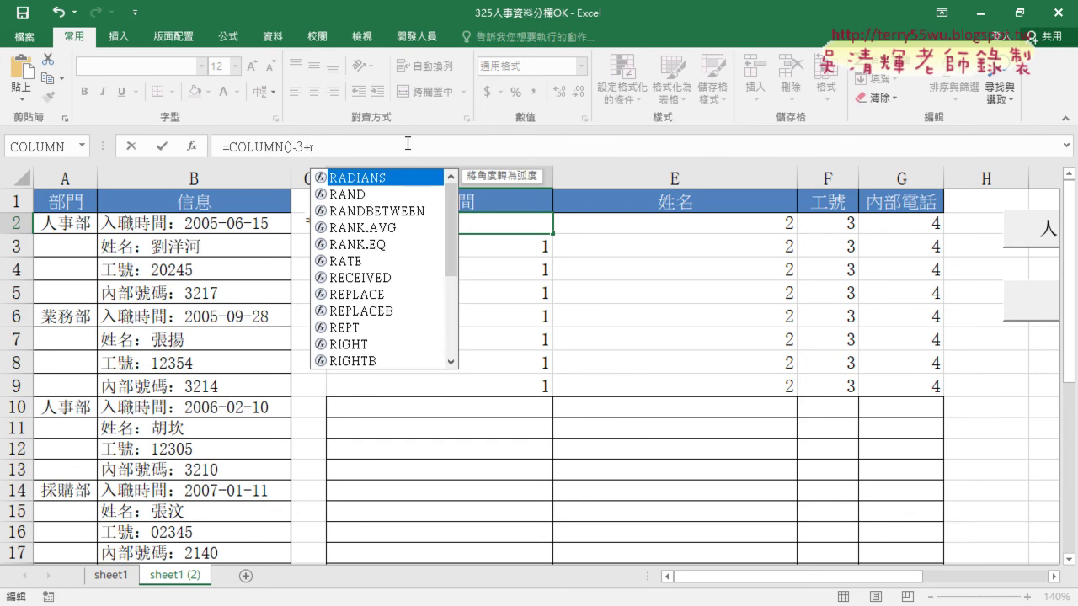
pyautogui.write('ow')
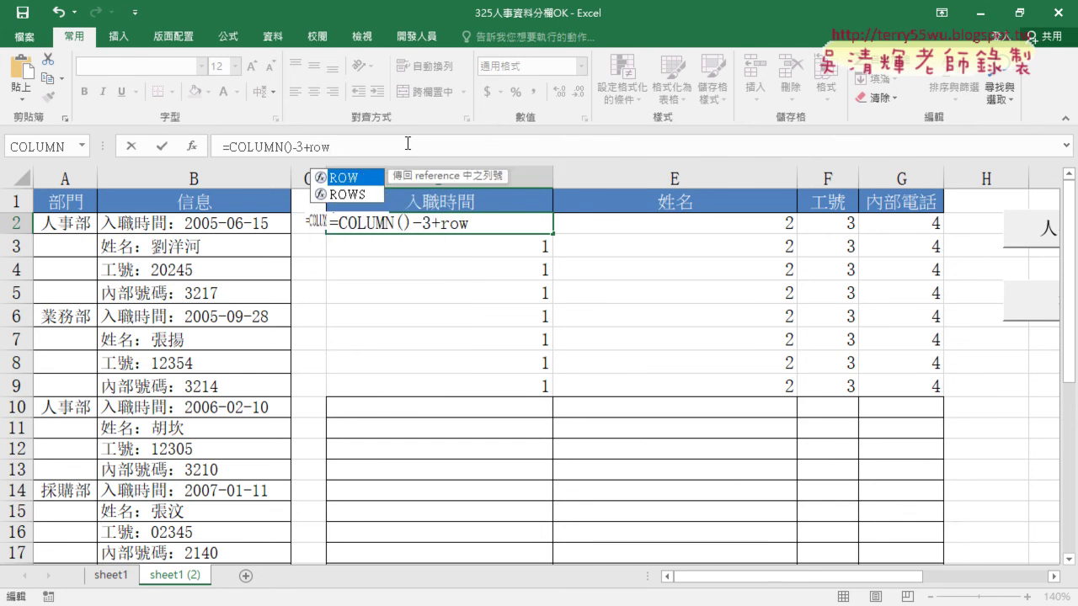
pyautogui.write('()-')
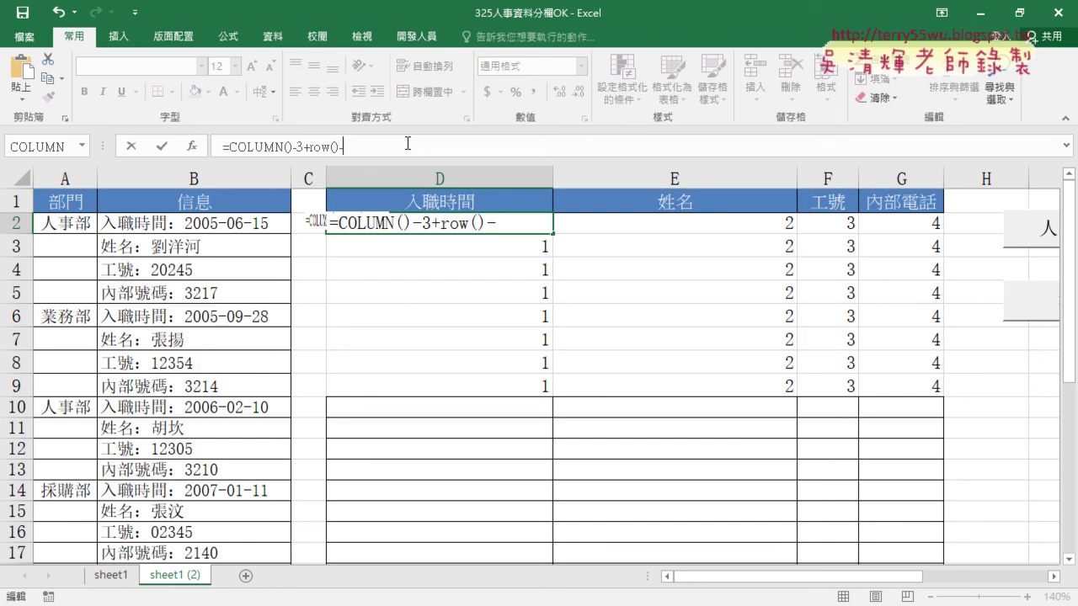
pyautogui.write('2')
pyautogui.write('(')
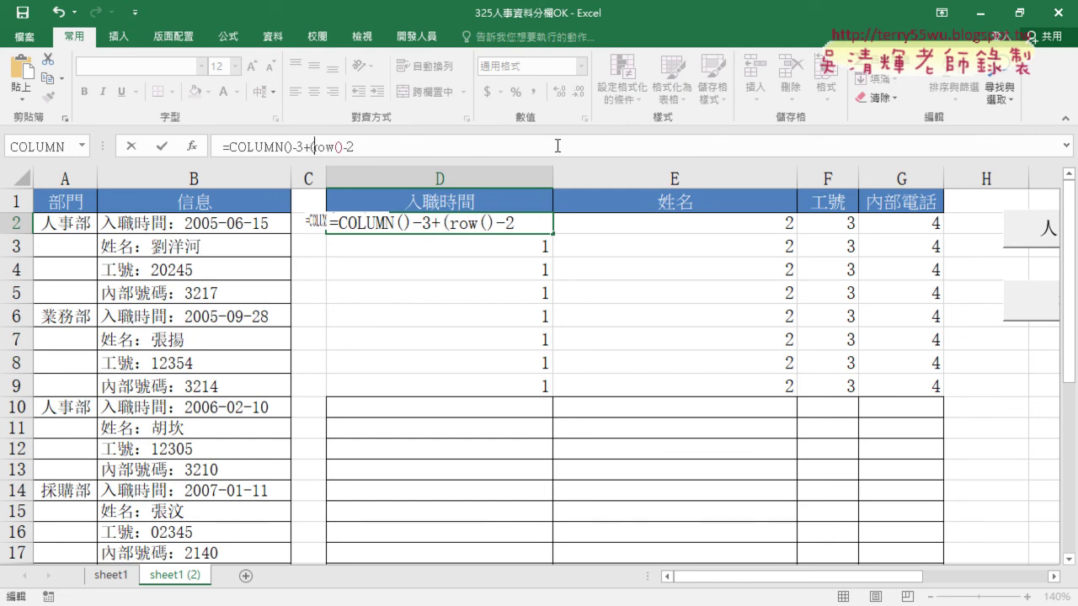
pyautogui.press('Right')
pyautogui.press('Right')
pyautogui.press('Right')
pyautogui.press('Right')
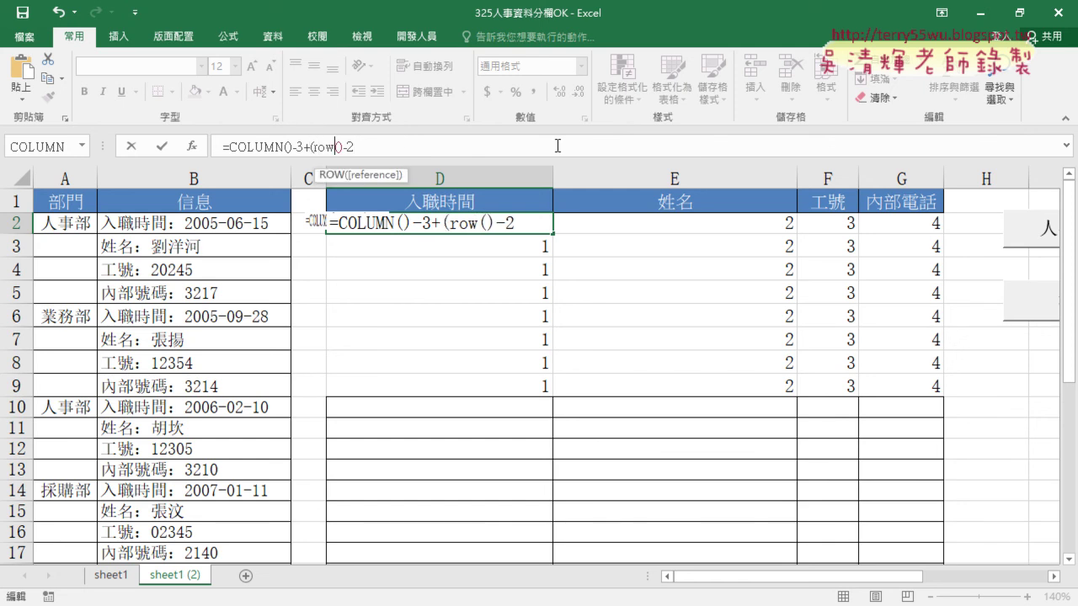
pyautogui.press('Right')
pyautogui.press('Right')
pyautogui.press('Right')
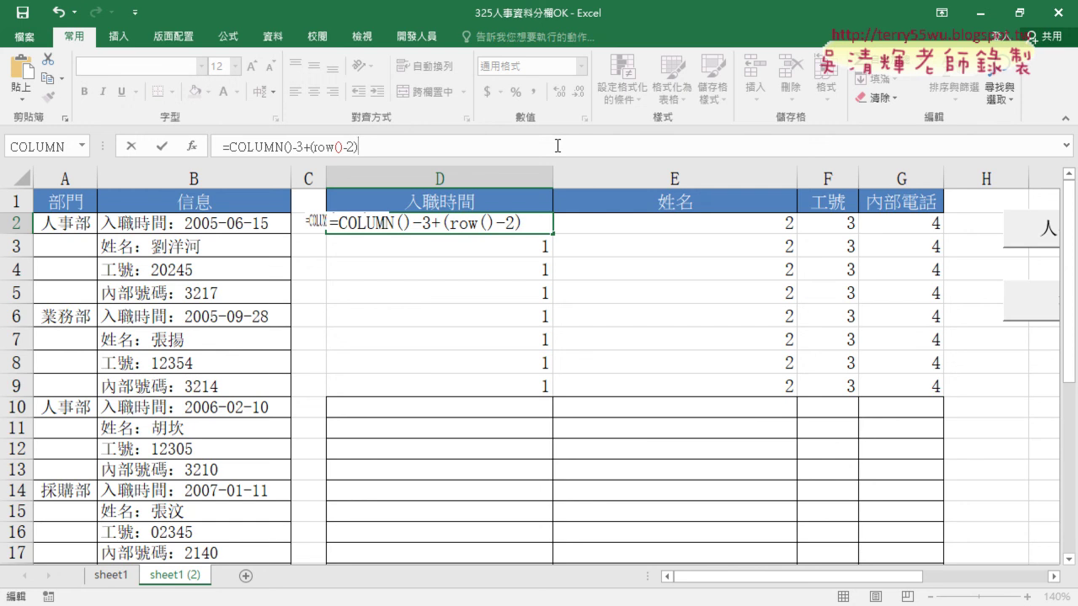
pyautogui.write('*4')
pyautogui.moveTo(344, 147); pyautogui.dragTo(329, 147)
pyautogui.doubleClick(329, 146)
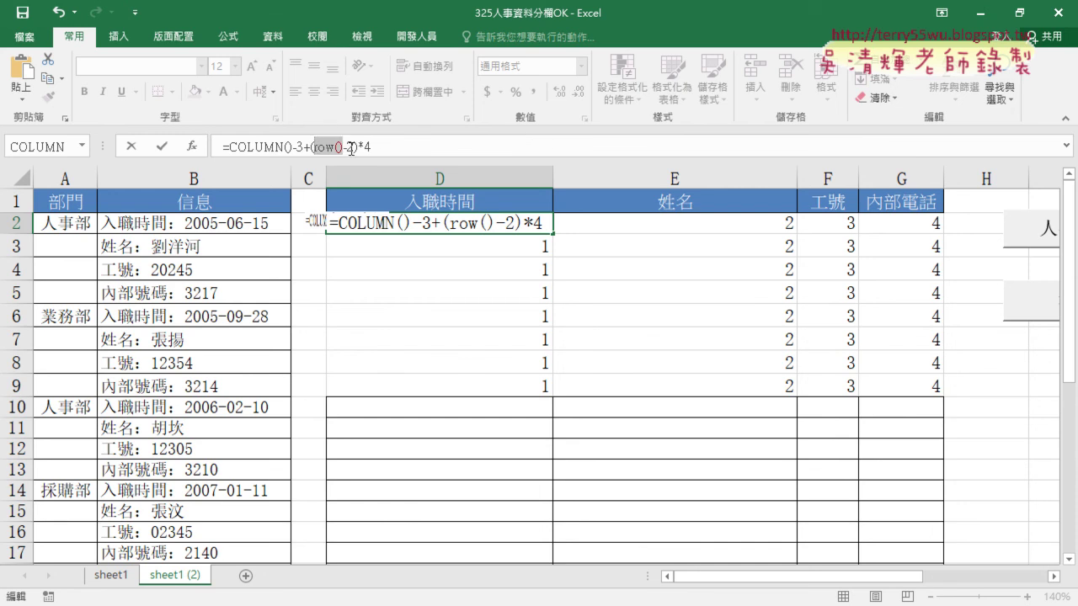
pyautogui.doubleClick(368, 146)
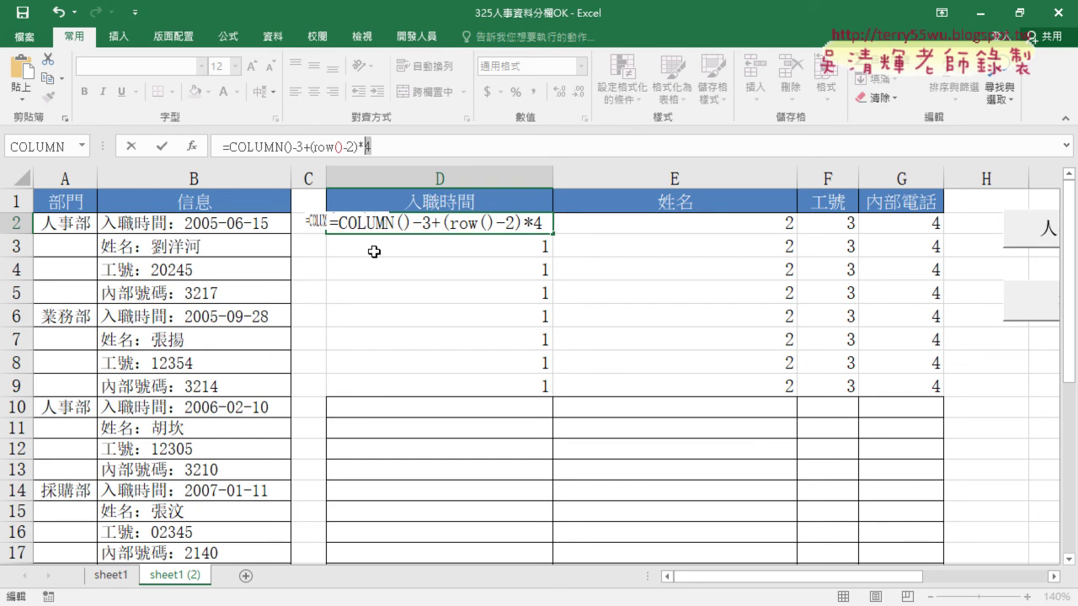
pyautogui.click(162, 147)
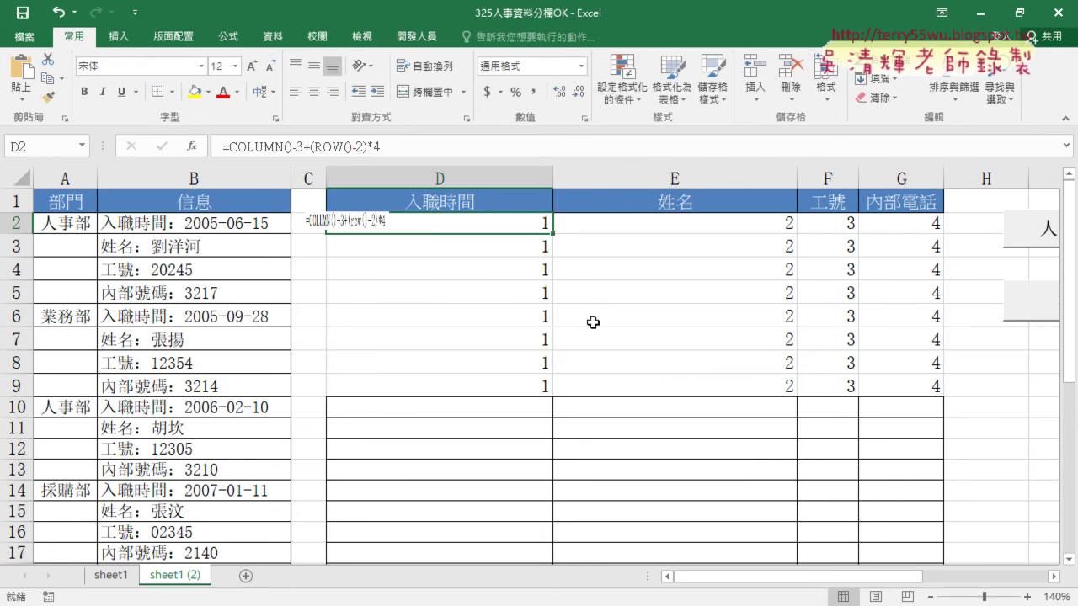
# Fill D2's formula over D2:G9 to number cells 1–32, then select its text after the equals sign
pyautogui.moveTo(552, 233)
pyautogui.mouseDown()
pyautogui.moveTo(942, 240)
pyautogui.moveTo(943, 398)
pyautogui.mouseUp()
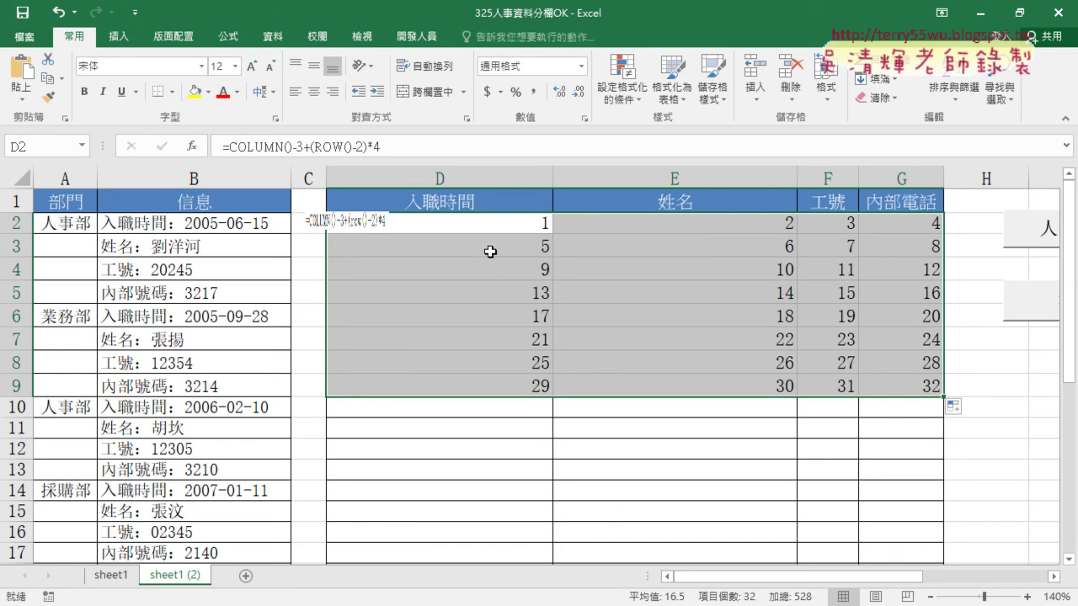
pyautogui.moveTo(398, 150); pyautogui.dragTo(226, 147)
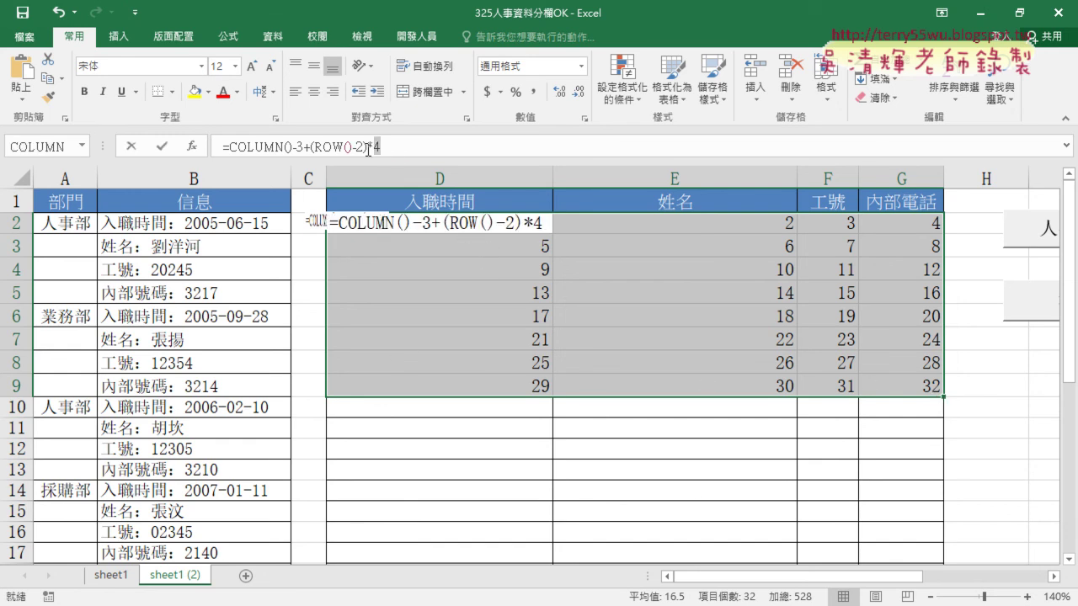
# Cut D2's numbering formula text and start an INDEX function in its array form
pyautogui.rightClick(227, 145)
pyautogui.click(253, 154)
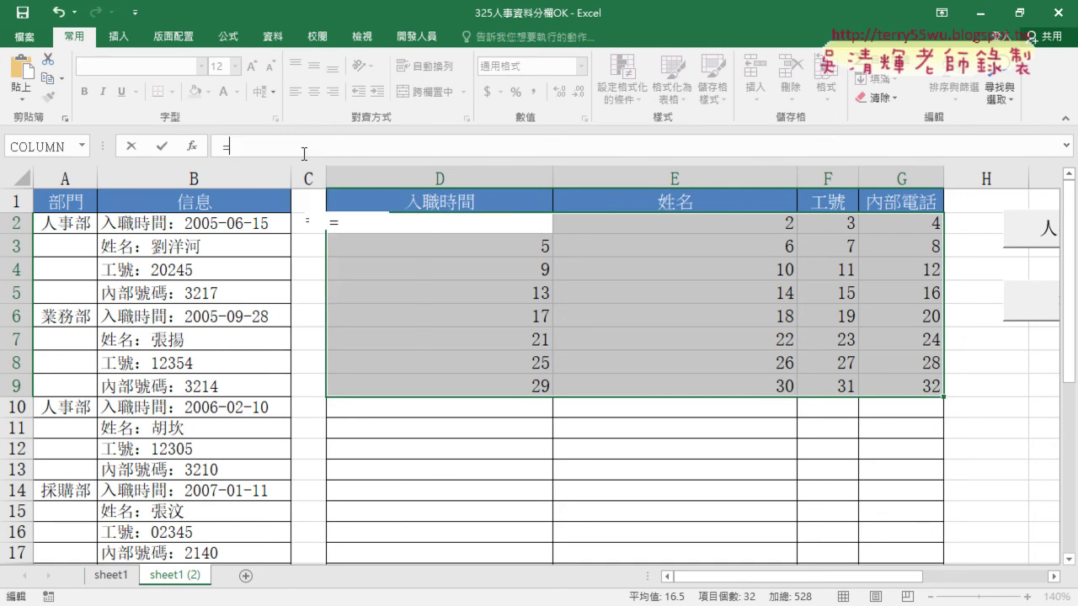
pyautogui.click(192, 147)
pyautogui.click(780, 239)
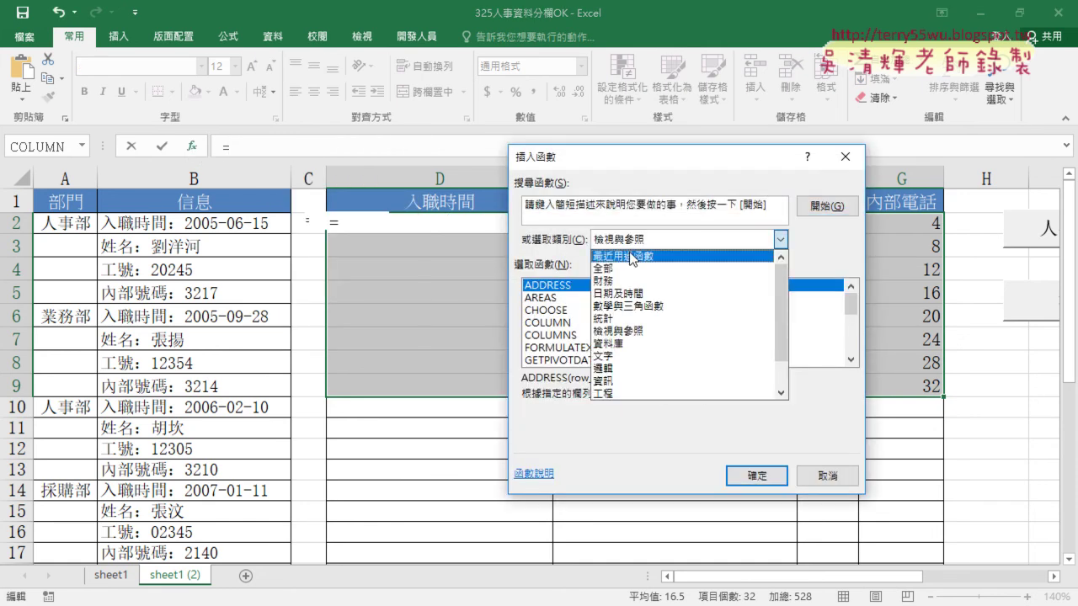
pyautogui.click(627, 254)
pyautogui.doubleClick(549, 297)
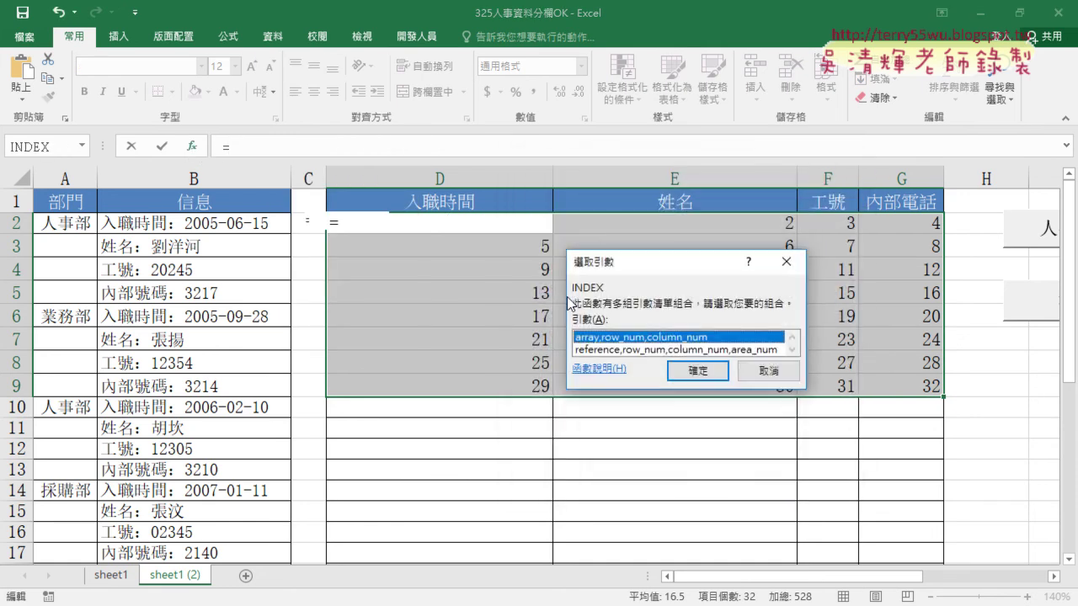
pyautogui.click(705, 373)
# Set Row_num to the pasted numbering formula, Column_num 1, Array $B$2:$B$33, filling D2:G9
pyautogui.click(645, 263)
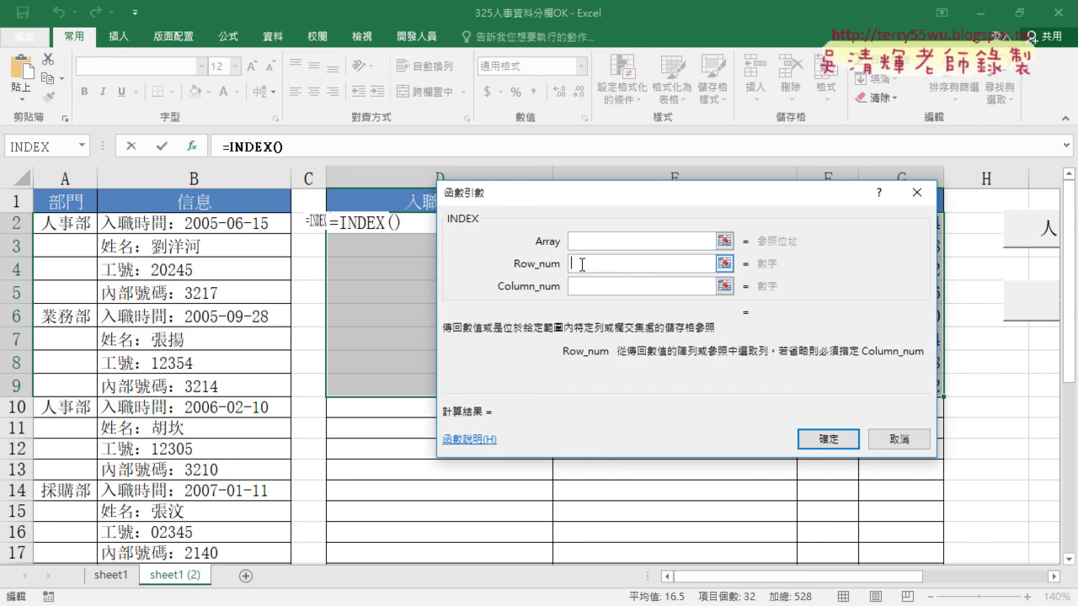
pyautogui.rightClick(588, 259)
pyautogui.click(625, 317)
pyautogui.click(610, 288)
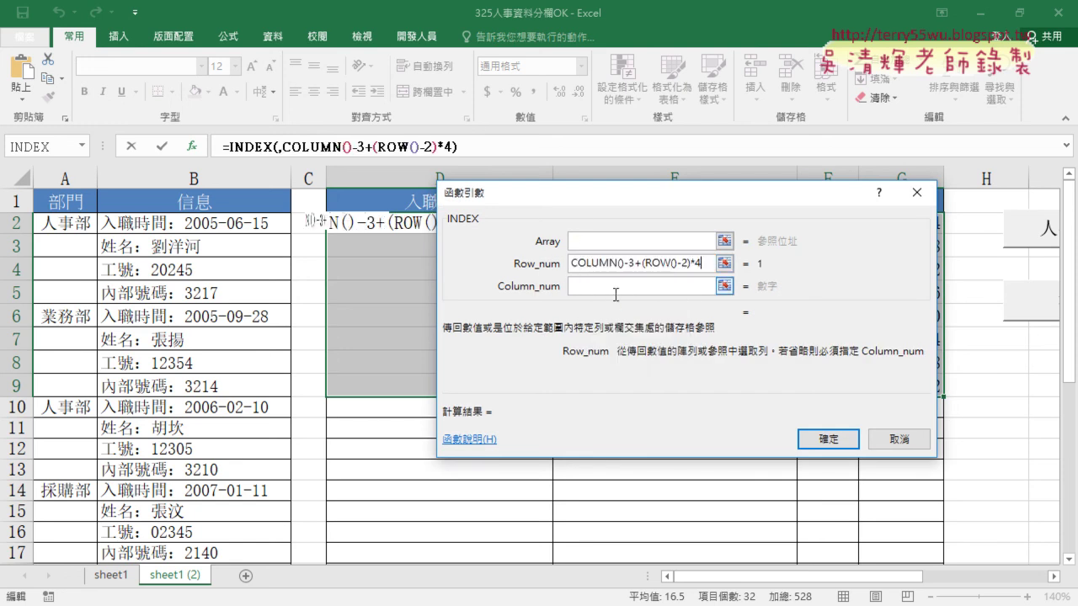
pyautogui.write('1')
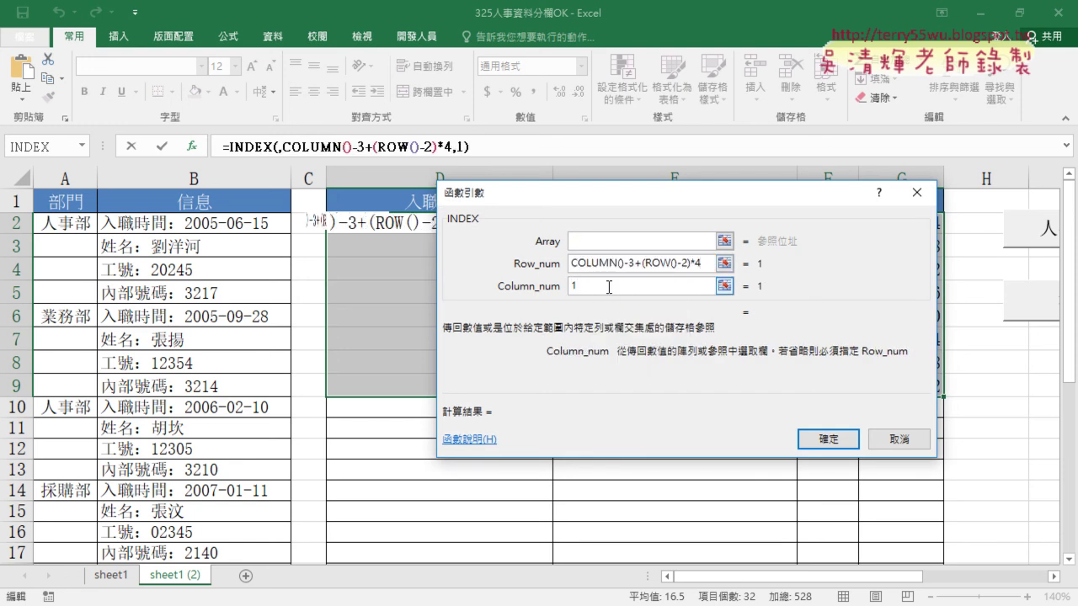
pyautogui.click(613, 243)
pyautogui.click(207, 225)
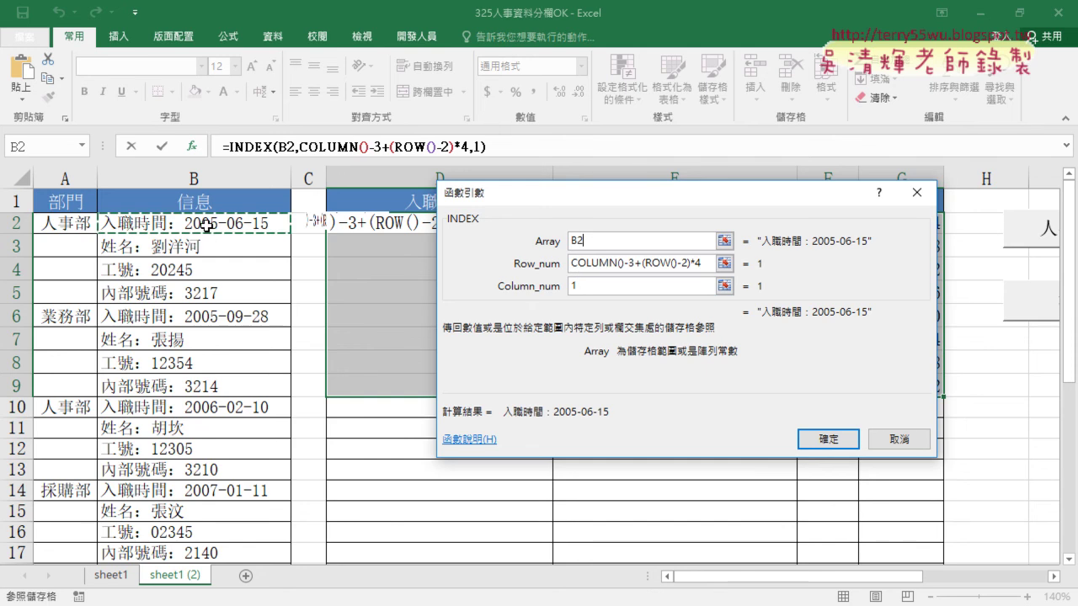
pyautogui.hotkey('ctrl', 'shift', 'Down')
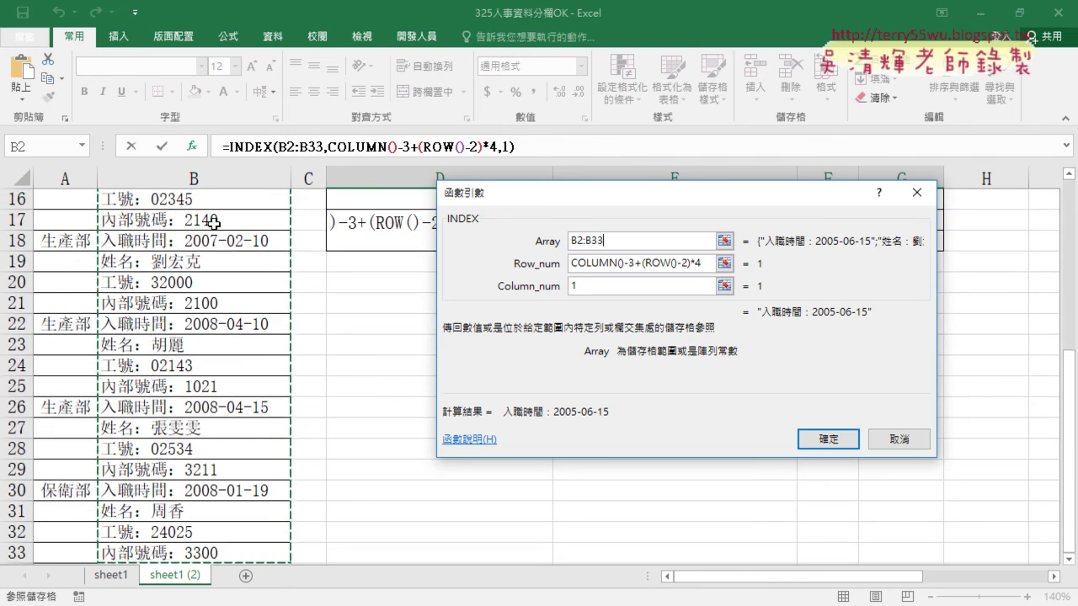
pyautogui.moveTo(615, 241); pyautogui.dragTo(534, 241)
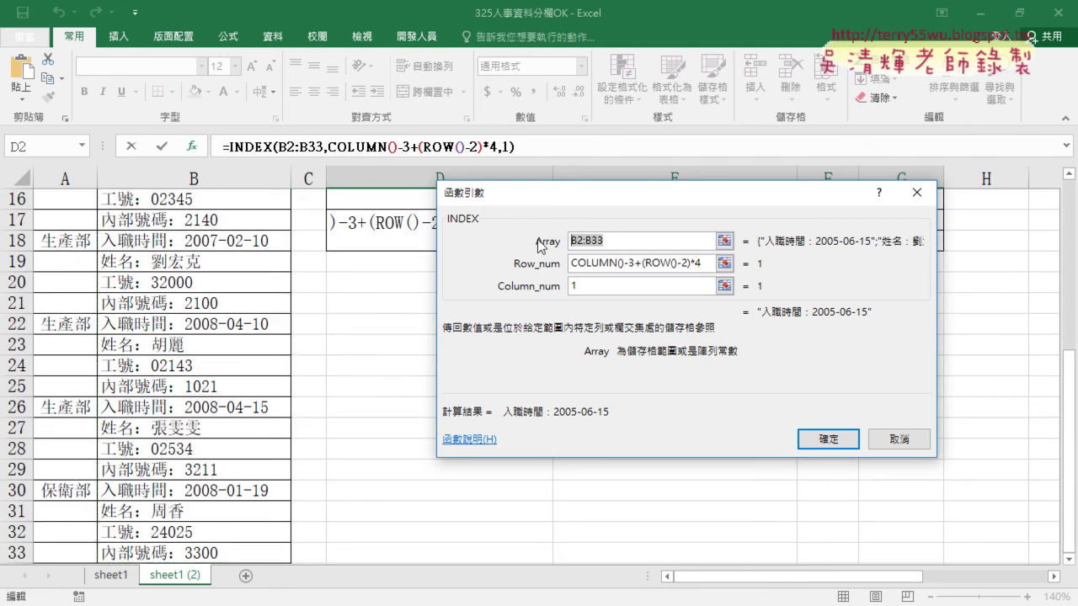
pyautogui.press('F4')
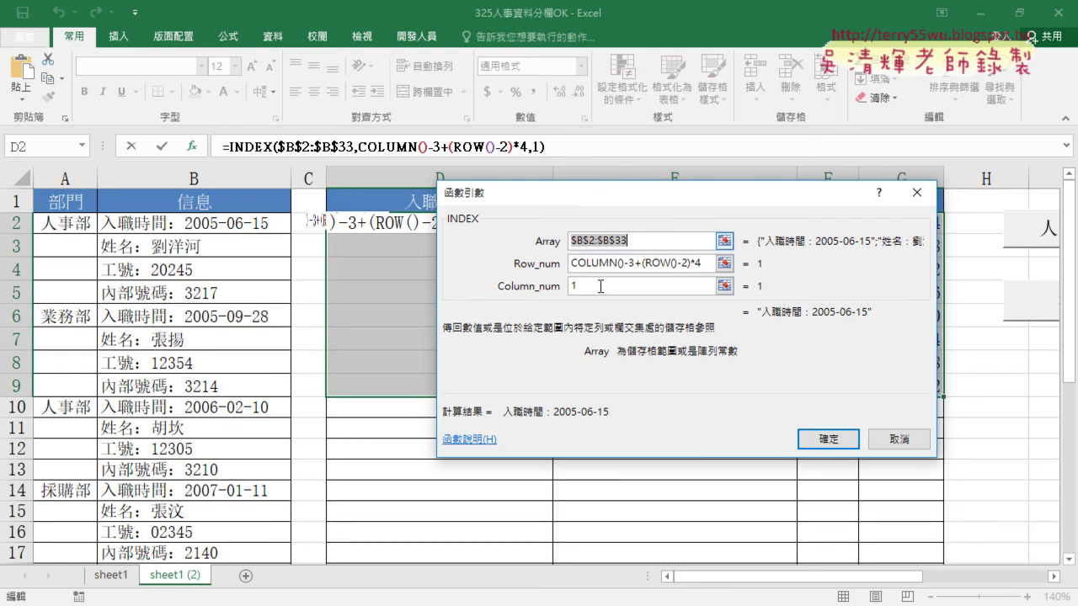
pyautogui.keyDown('ctrl'); pyautogui.click(828, 438); pyautogui.keyUp('ctrl')
pyautogui.moveTo(516, 226)
pyautogui.mouseDown()
pyautogui.moveTo(926, 224)
pyautogui.moveTo(938, 392)
pyautogui.mouseUp()
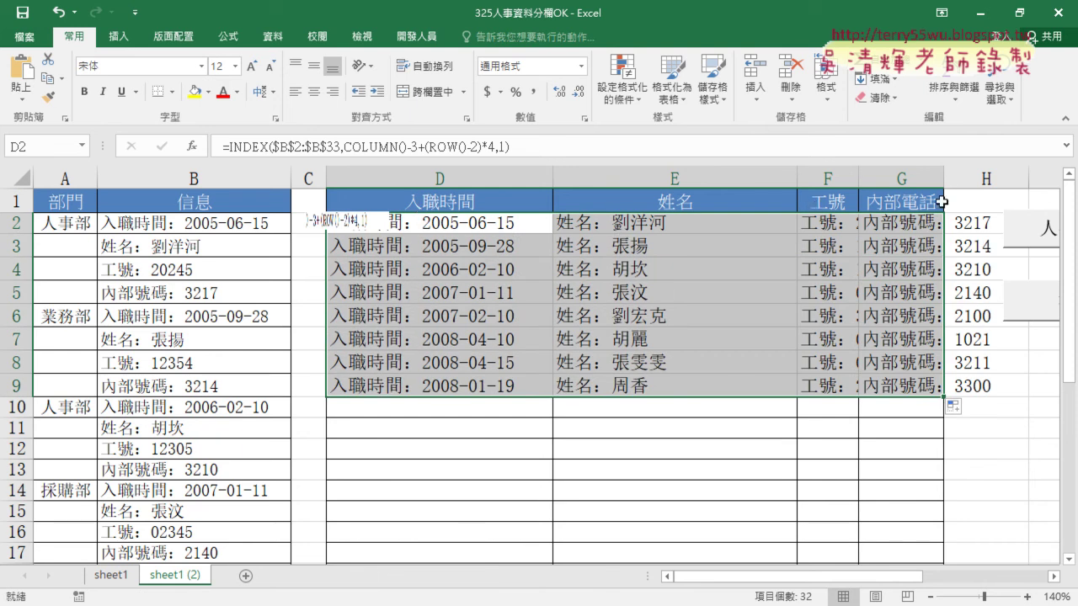
# Auto-fit columns D–G and pen-annotate the 入職時間： label prefix and date in D2
pyautogui.moveTo(900, 177); pyautogui.dragTo(514, 182)
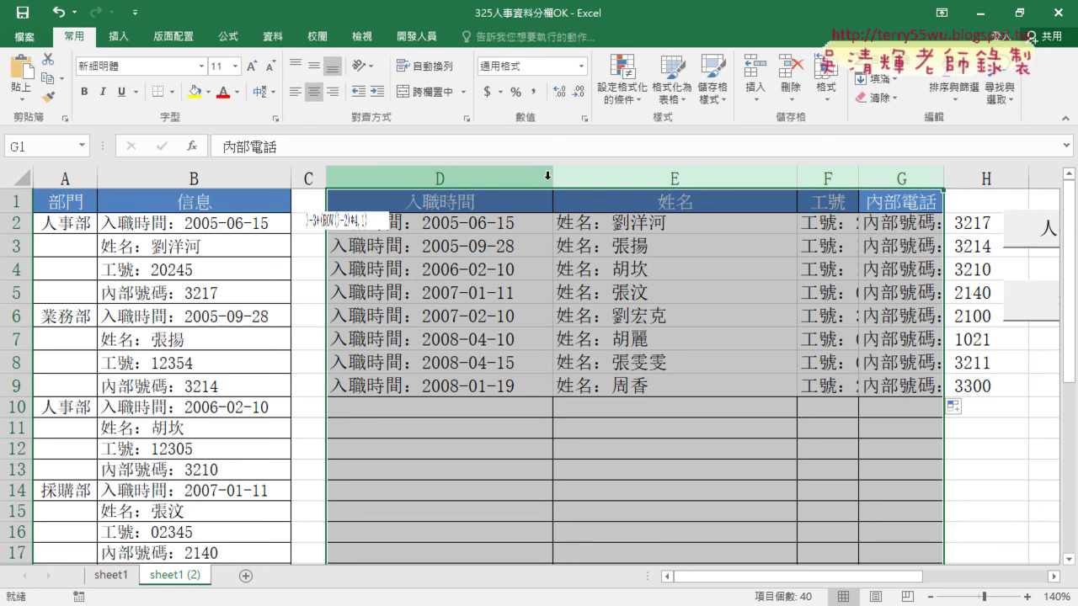
pyautogui.doubleClick(550, 177)
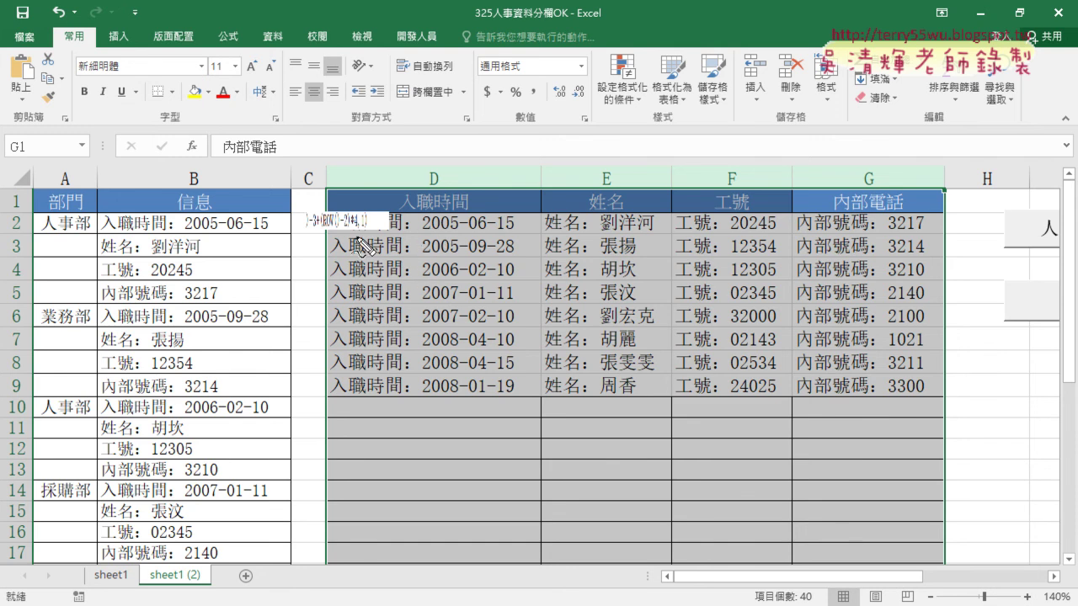
pyautogui.moveTo(408, 212); pyautogui.dragTo(486, 211)
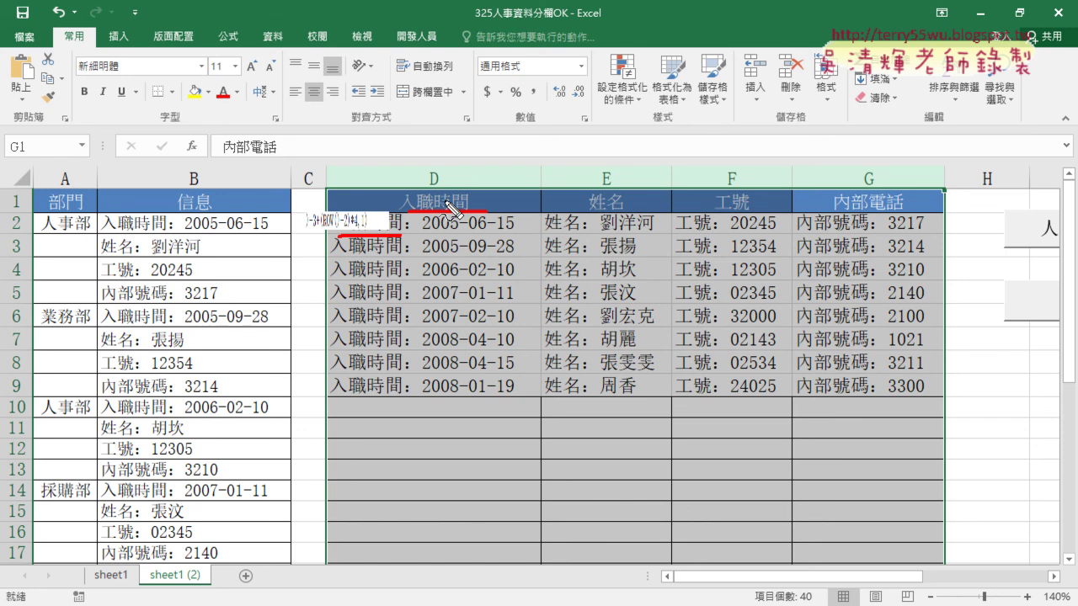
pyautogui.moveTo(405, 231)
pyautogui.mouseDown()
pyautogui.moveTo(426, 231)
pyautogui.moveTo(399, 190)
pyautogui.moveTo(471, 190)
pyautogui.moveTo(473, 210)
pyautogui.moveTo(515, 209)
pyautogui.mouseUp()
pyautogui.moveTo(422, 230); pyautogui.dragTo(514, 231)
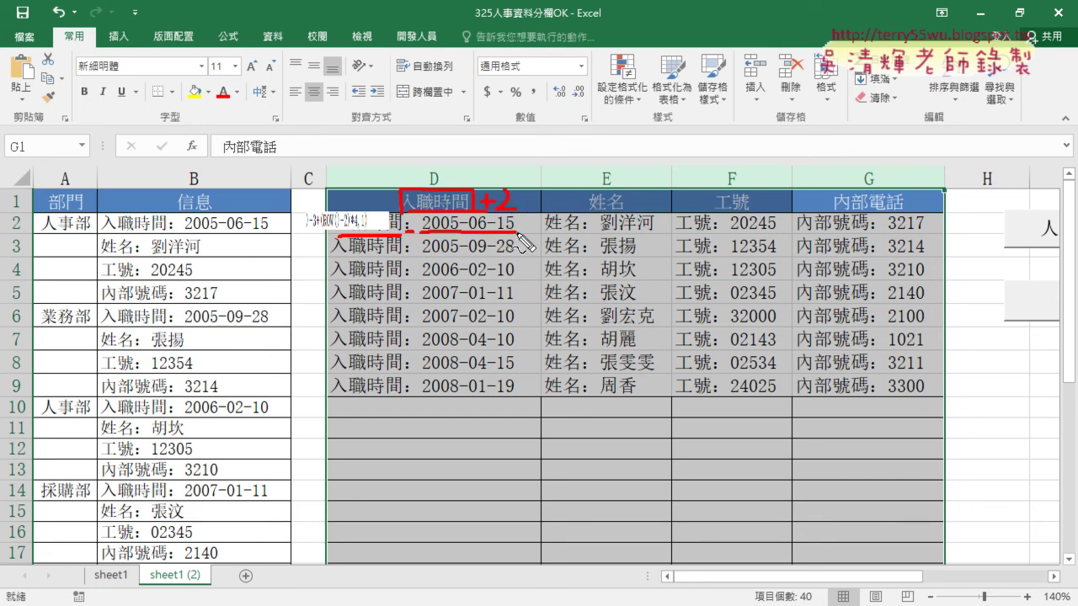
# Clear the pen annotations and cut the INDEX expression out of D2's formula
pyautogui.press('Escape')
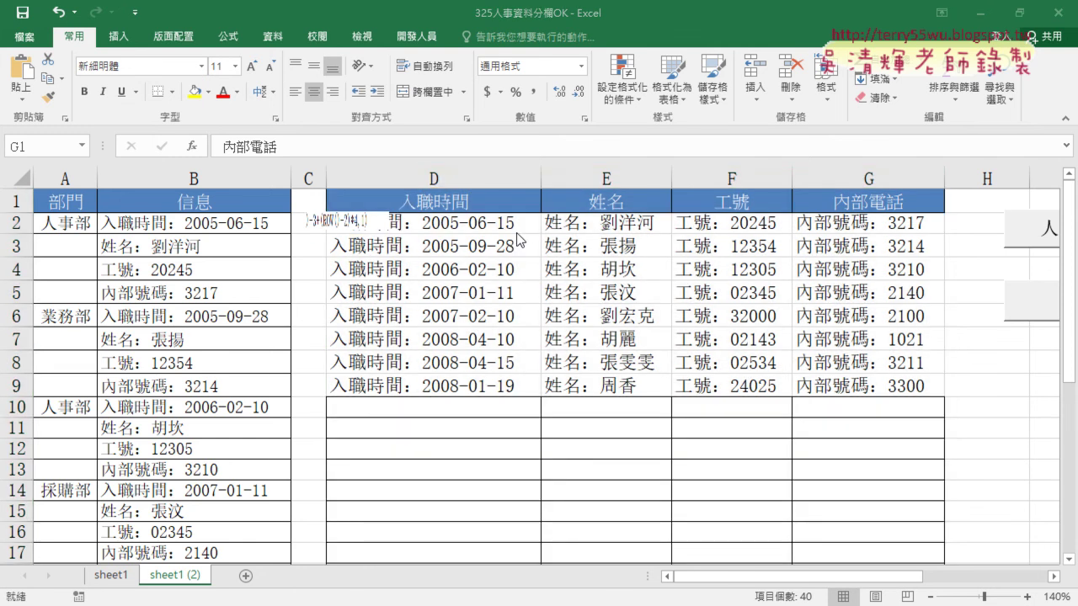
pyautogui.click(509, 227)
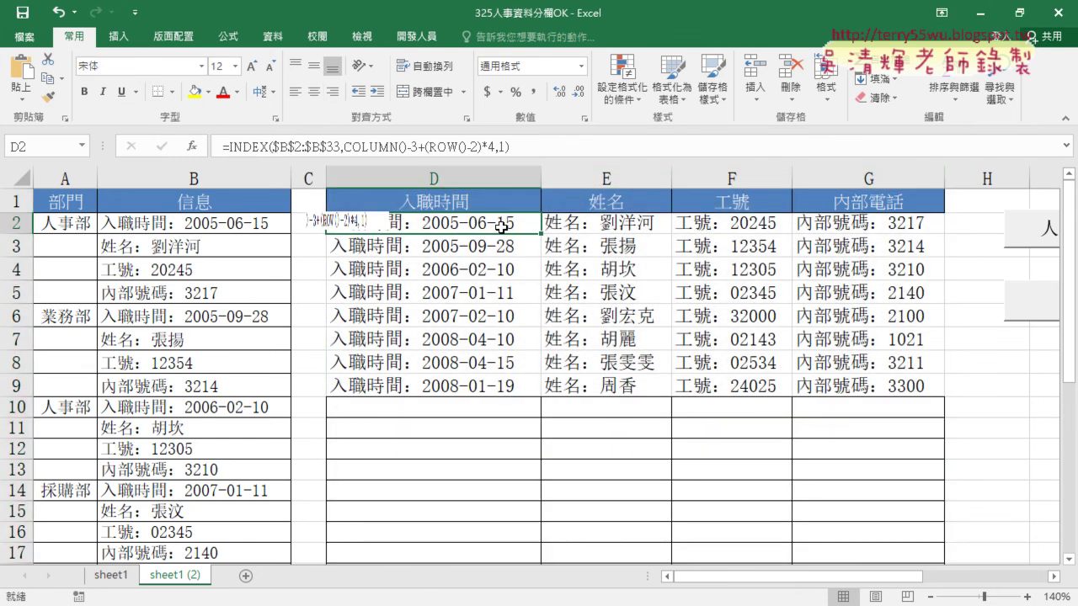
pyautogui.moveTo(228, 146); pyautogui.dragTo(509, 146)
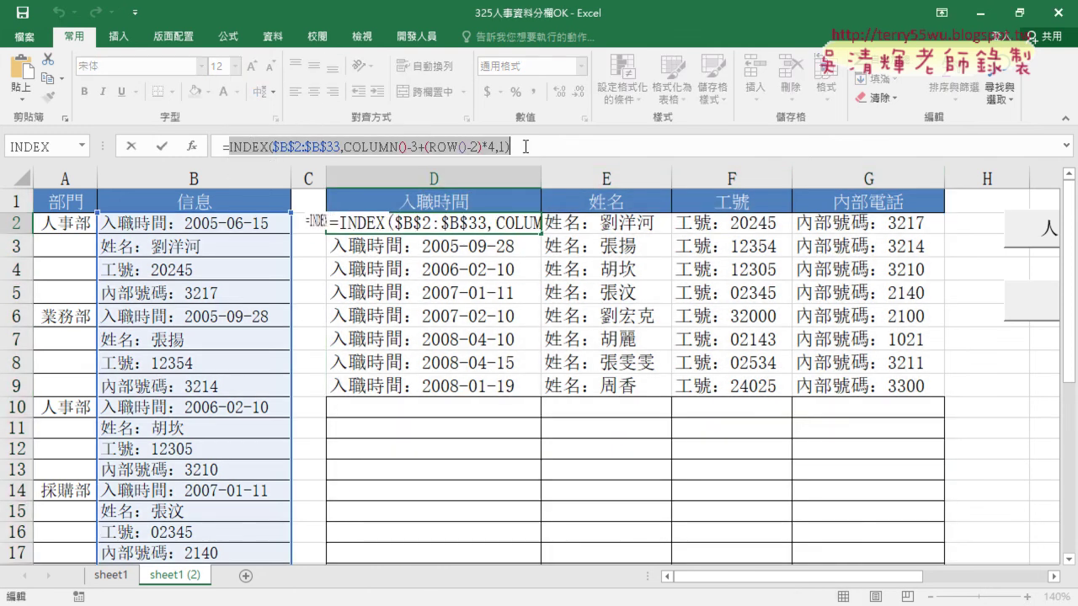
pyautogui.rightClick(439, 143)
pyautogui.click(511, 157)
# Insert the MID function from the Text (文字) category into D2
pyautogui.click(193, 147)
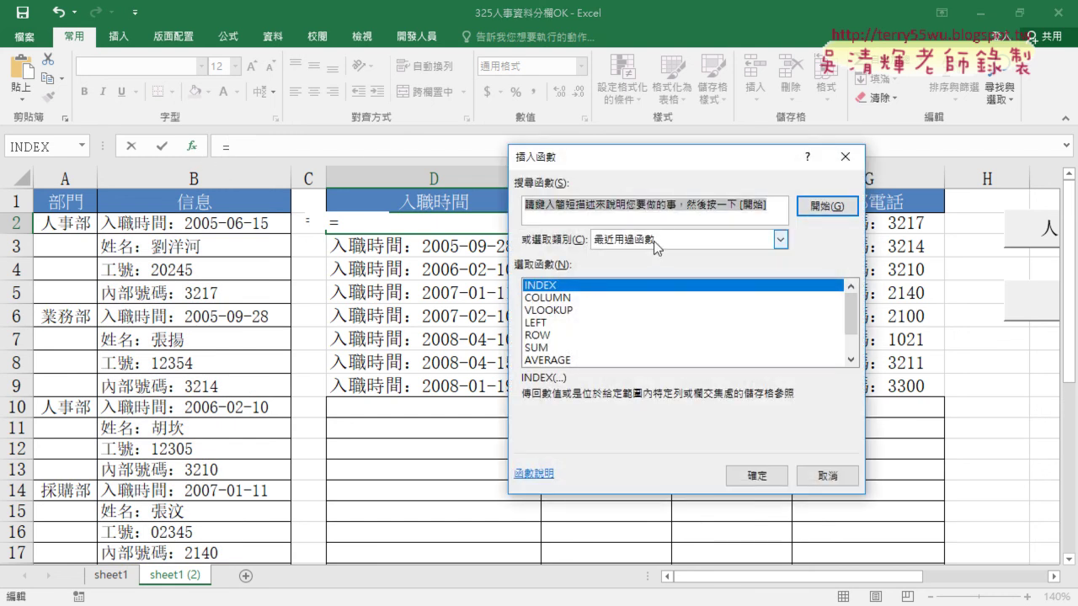
pyautogui.click(653, 241)
pyautogui.click(656, 357)
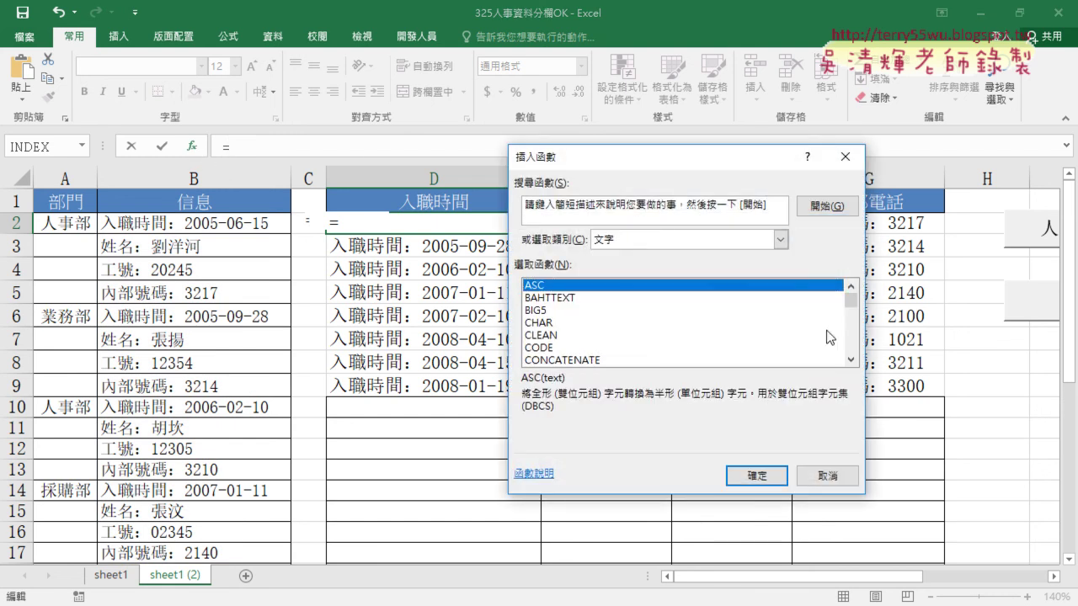
pyautogui.click(853, 340)
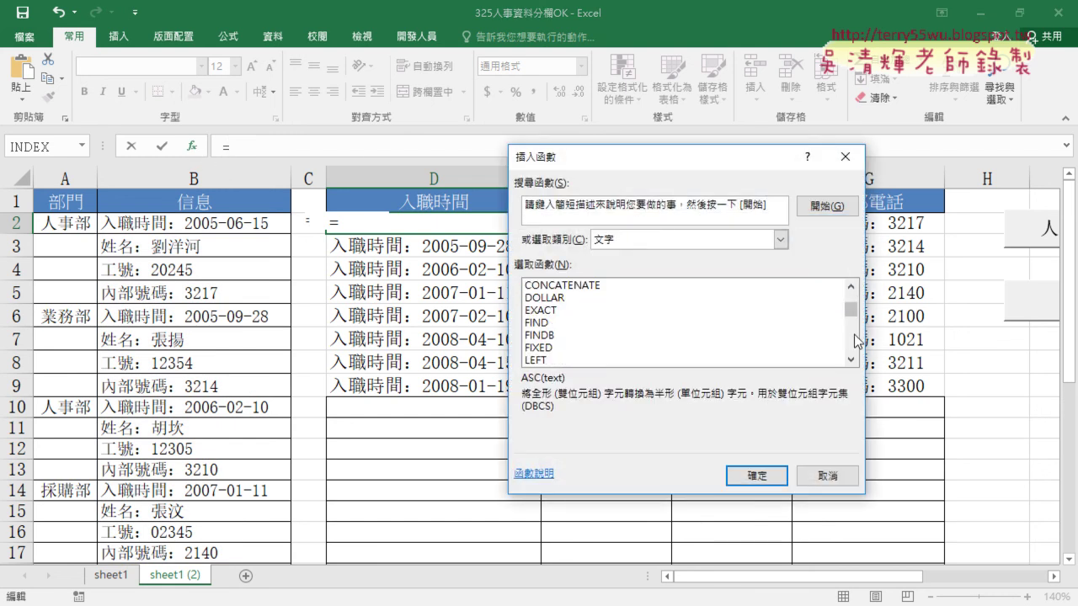
pyautogui.click(850, 286)
pyautogui.doubleClick(570, 287)
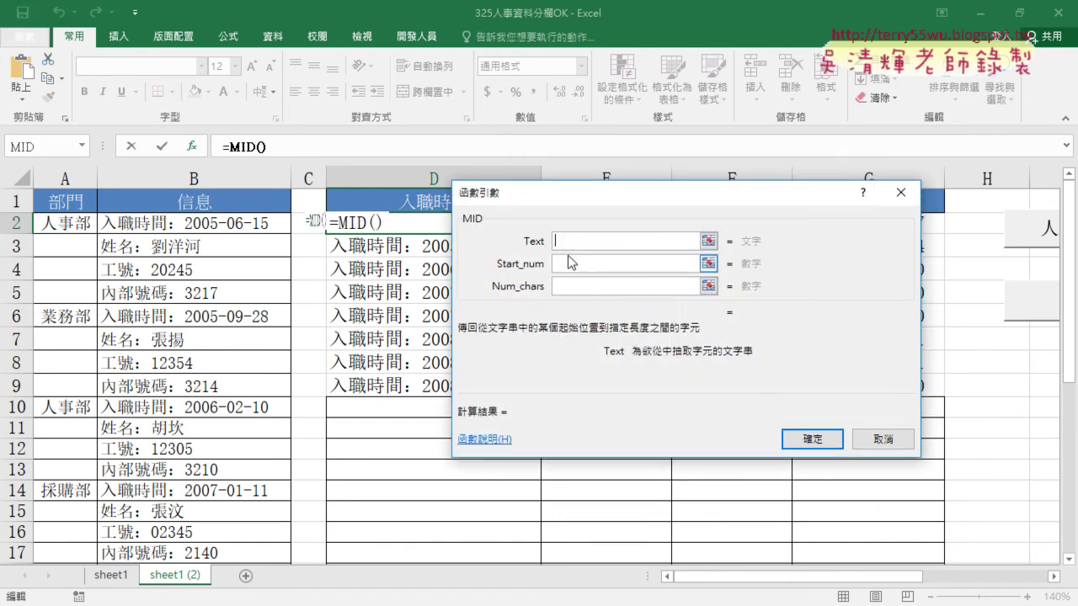
# Paste the cut INDEX expression into MID's Text argument
pyautogui.rightClick(569, 246)
pyautogui.click(611, 289)
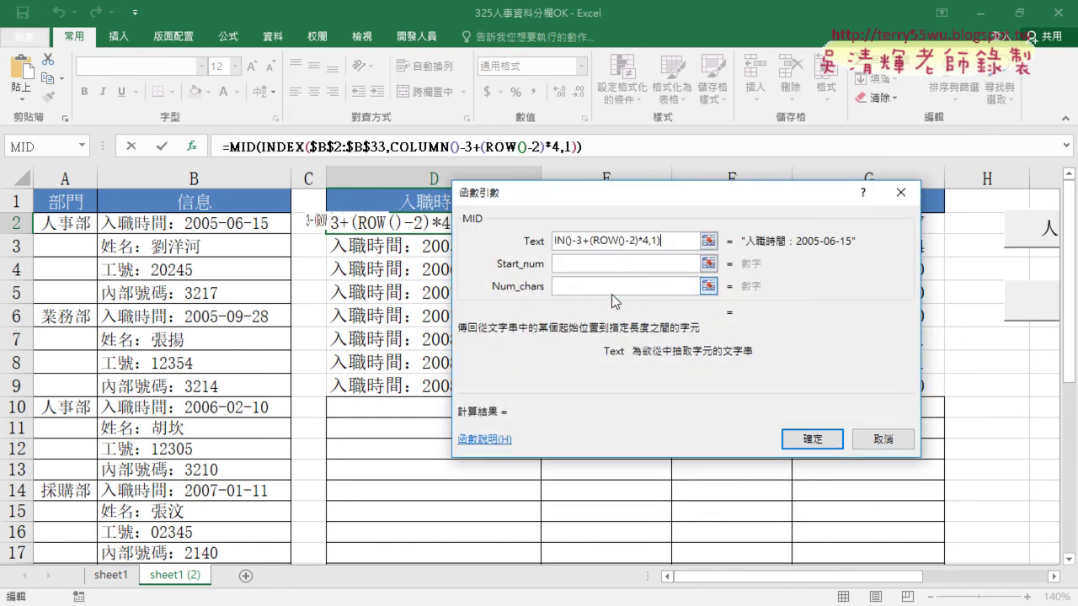
pyautogui.click(598, 262)
pyautogui.moveTo(599, 194); pyautogui.dragTo(481, 306)
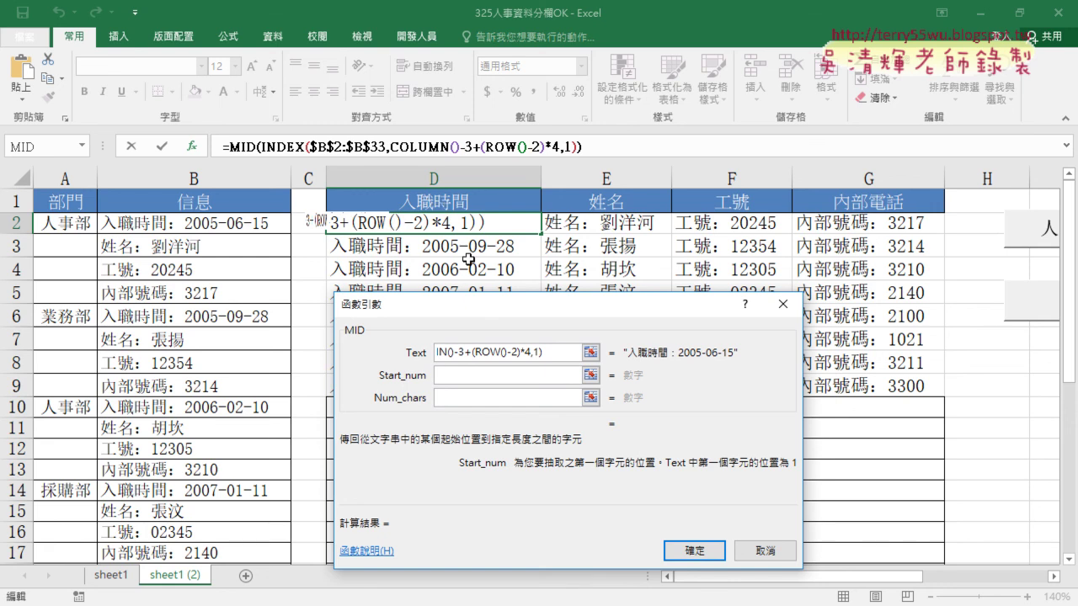
# Set Start_num to LEN(D1)+2 and Num_chars to 99
pyautogui.write('len')
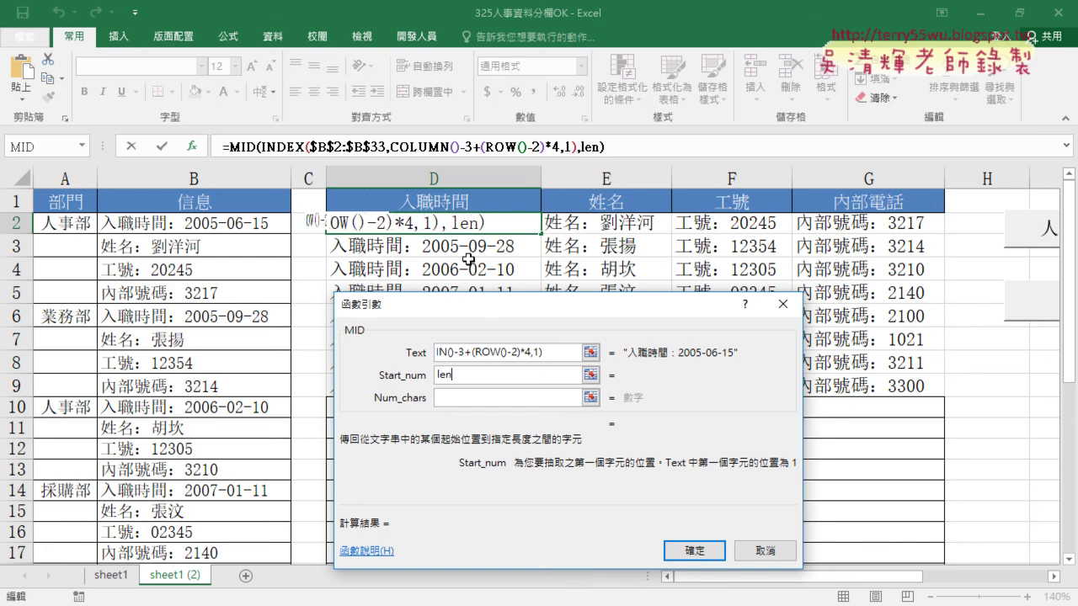
pyautogui.write('(')
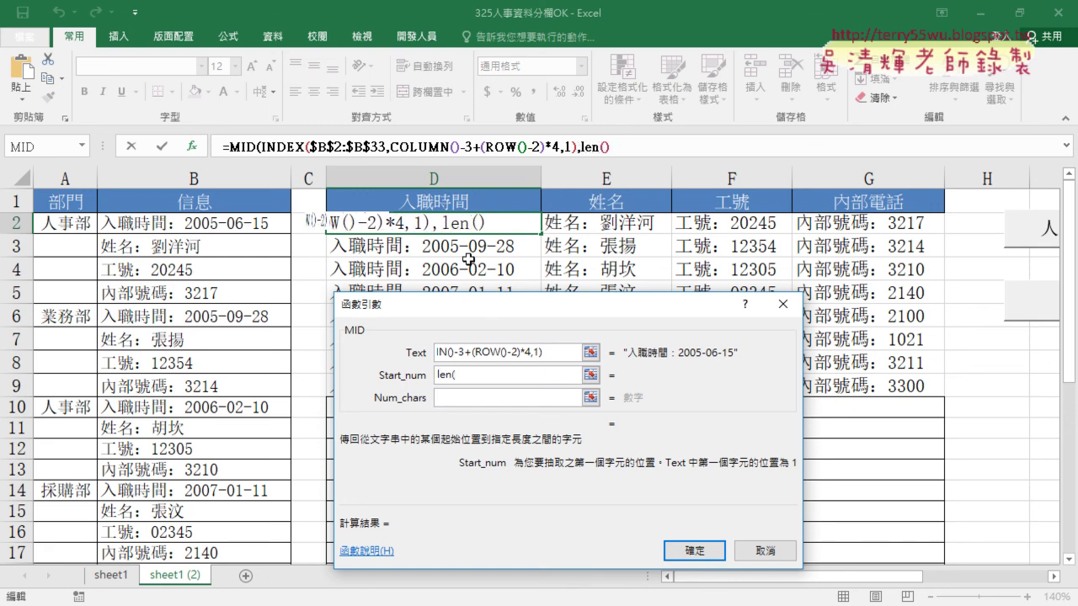
pyautogui.click(460, 201)
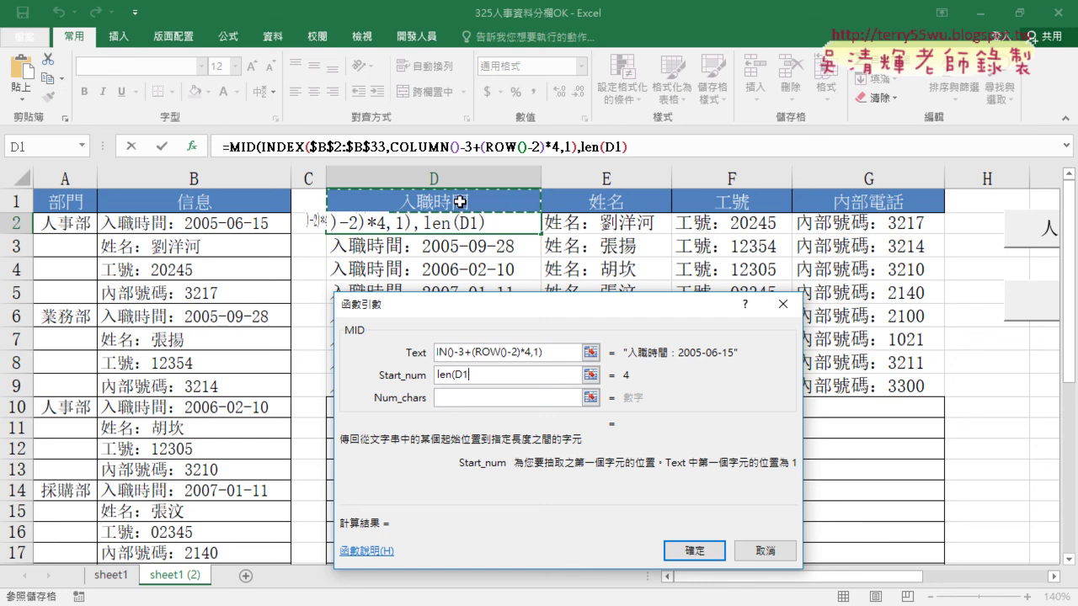
pyautogui.write(')')
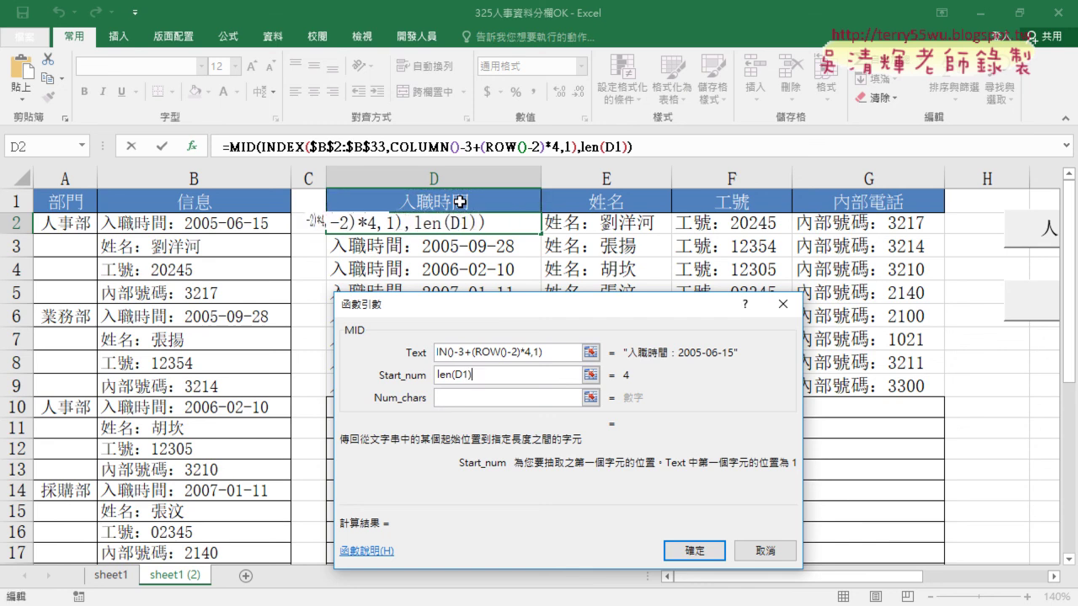
pyautogui.write('+2')
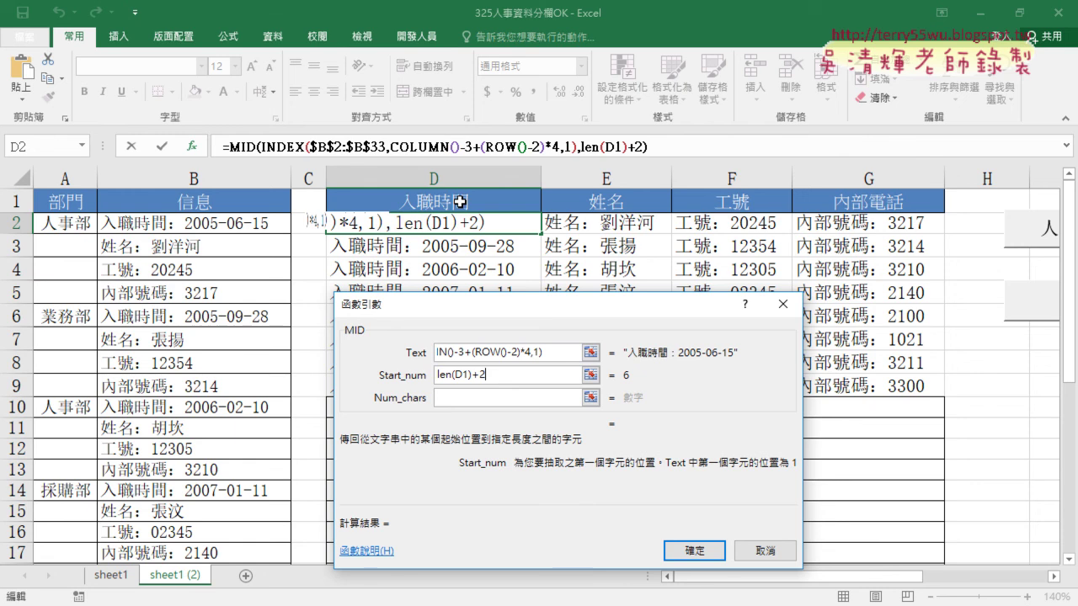
pyautogui.click(482, 399)
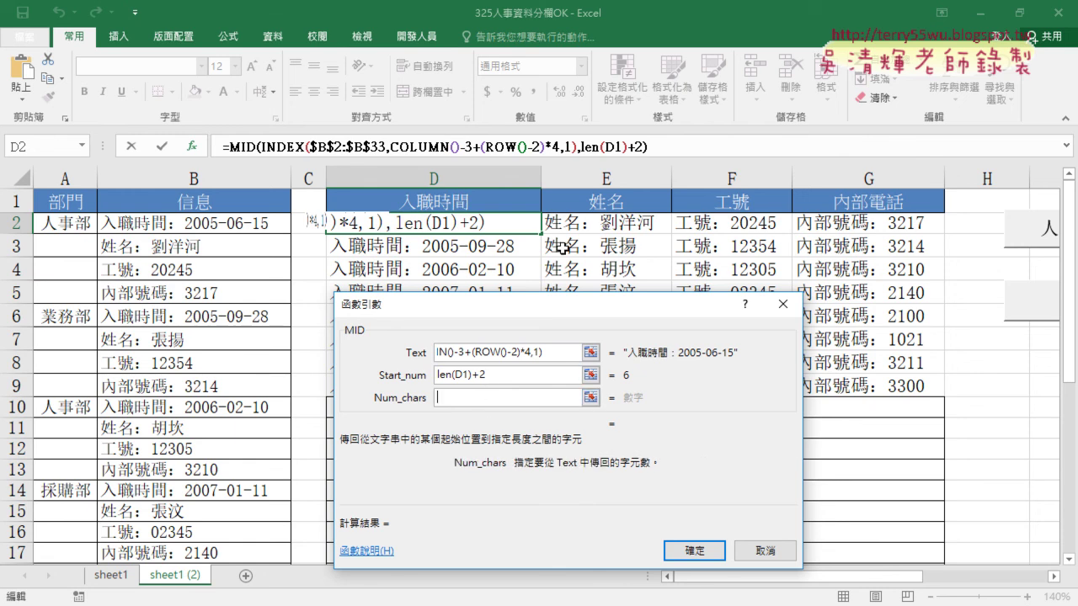
pyautogui.write('99')
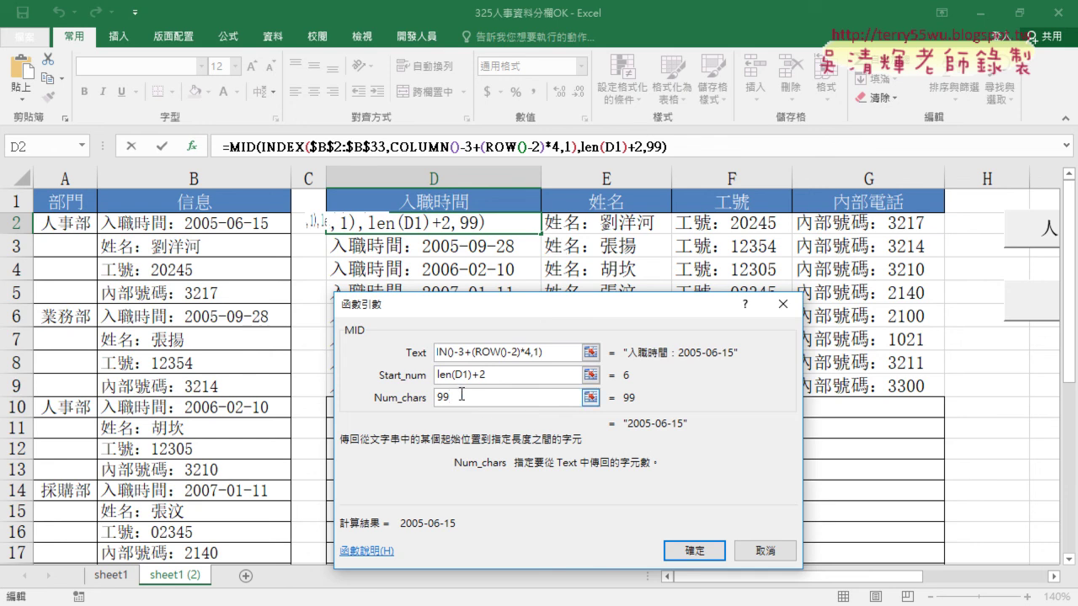
pyautogui.doubleClick(487, 395)
# Confirm the MID formula, fill it across D2:G9, and reopen D2's MID arguments
pyautogui.click(690, 548)
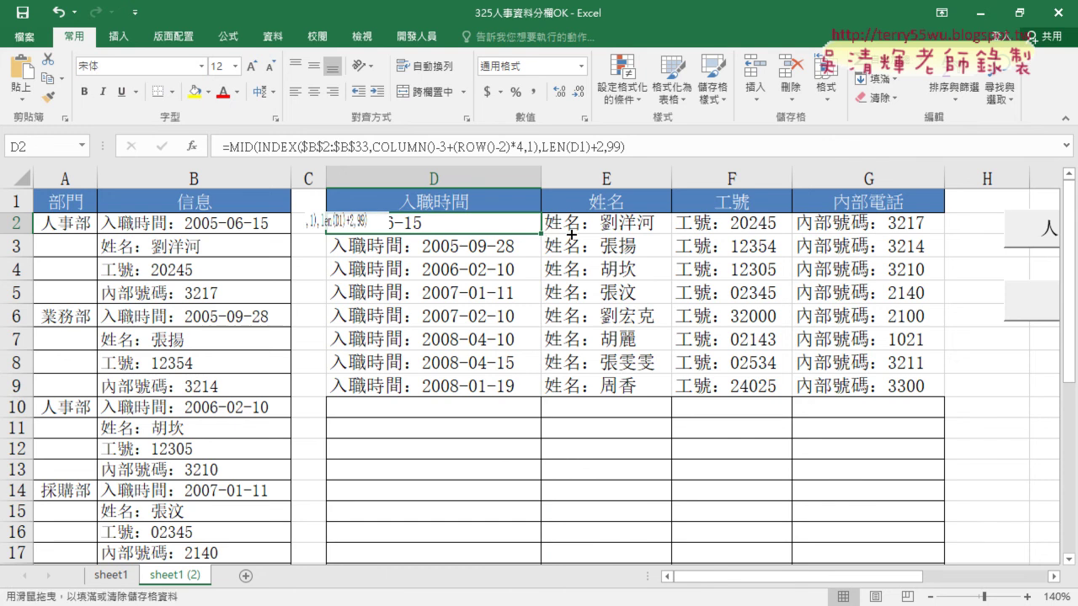
pyautogui.moveTo(540, 234)
pyautogui.mouseDown()
pyautogui.moveTo(924, 229)
pyautogui.moveTo(944, 393)
pyautogui.mouseUp()
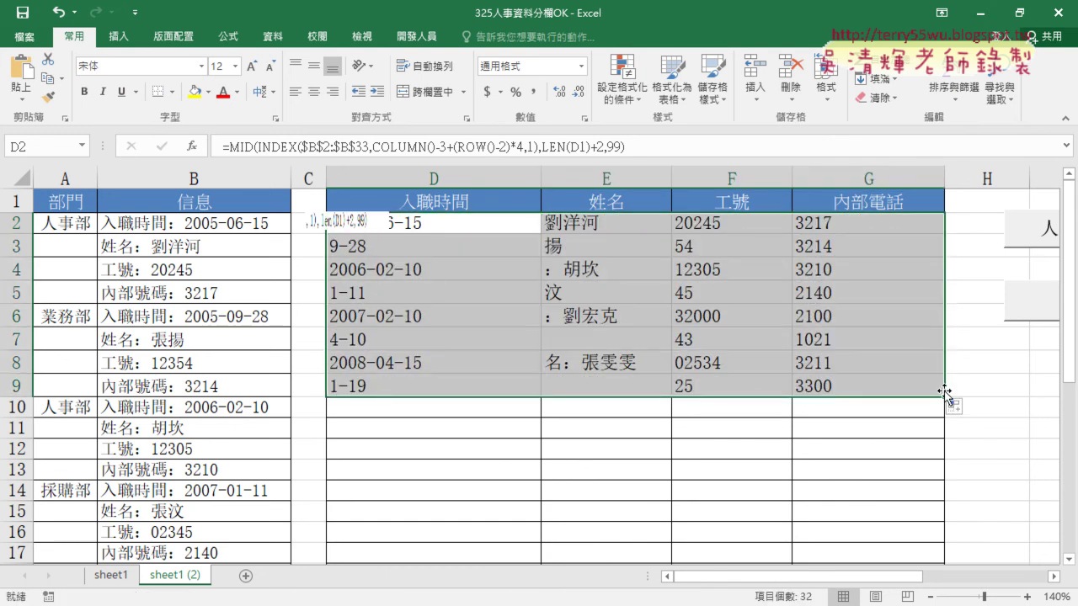
pyautogui.click(508, 226)
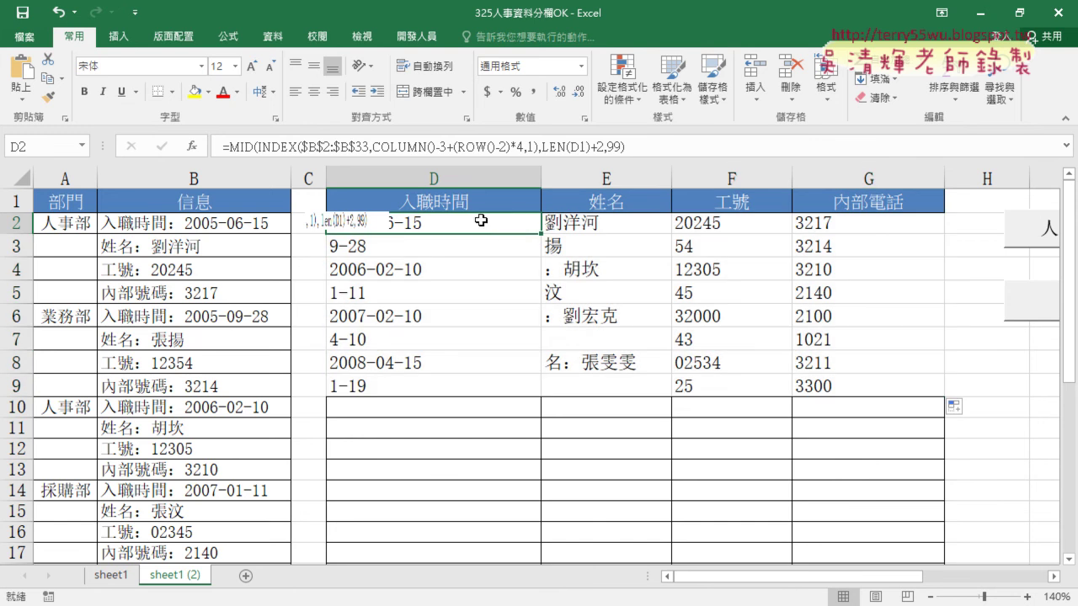
pyautogui.click(260, 151)
pyautogui.click(193, 147)
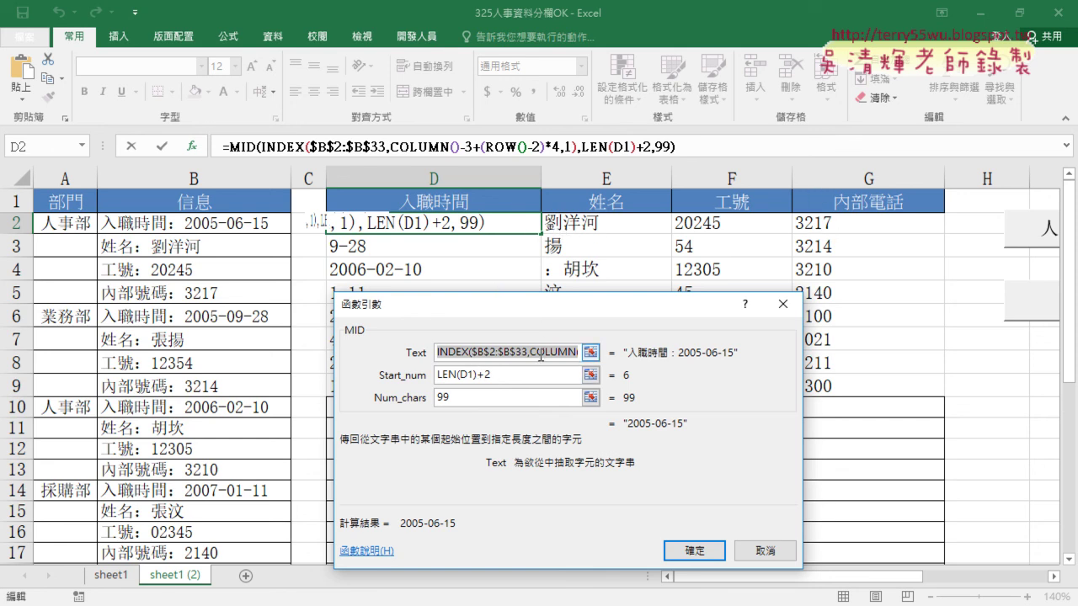
# Change Start_num to LEN(D$1)+2 to lock the header row, then refill D2:G9
pyautogui.click(503, 374)
pyautogui.click(469, 373)
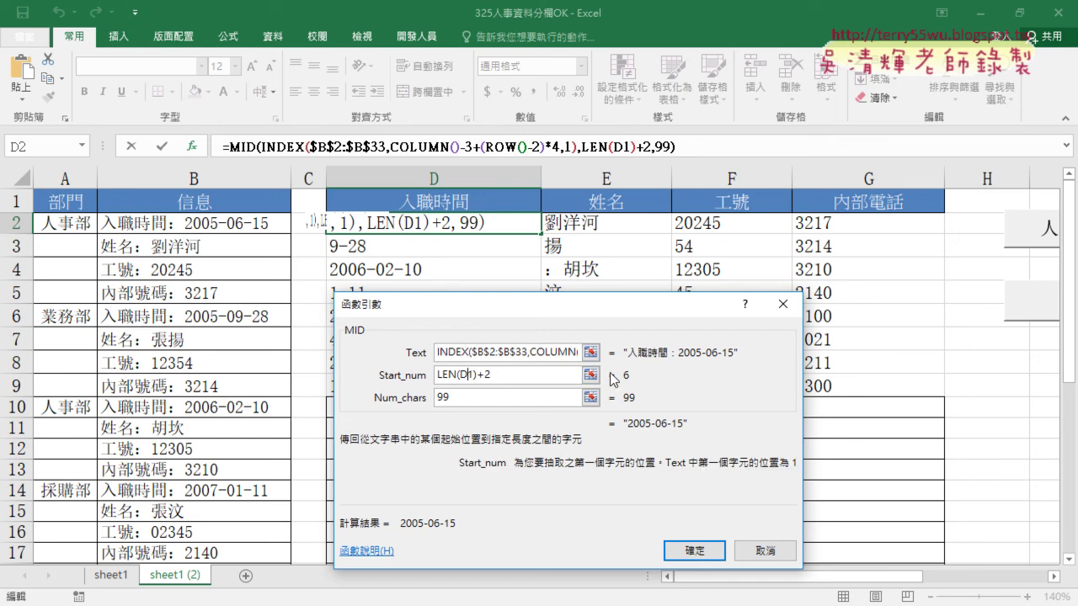
pyautogui.write('$')
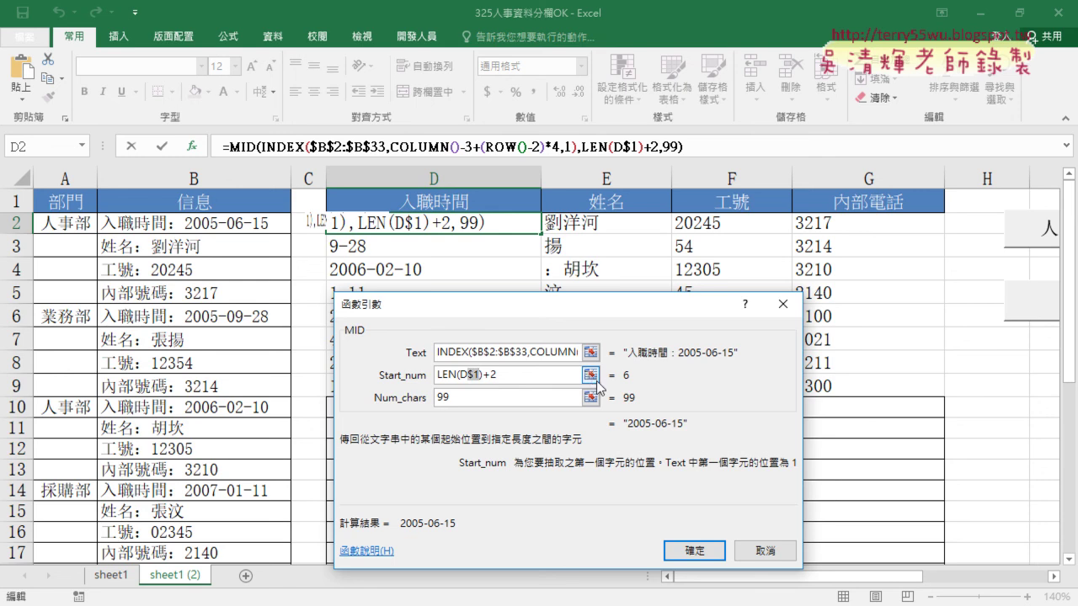
pyautogui.click(695, 550)
pyautogui.moveTo(541, 234)
pyautogui.mouseDown()
pyautogui.moveTo(945, 238)
pyautogui.moveTo(939, 403)
pyautogui.mouseUp()
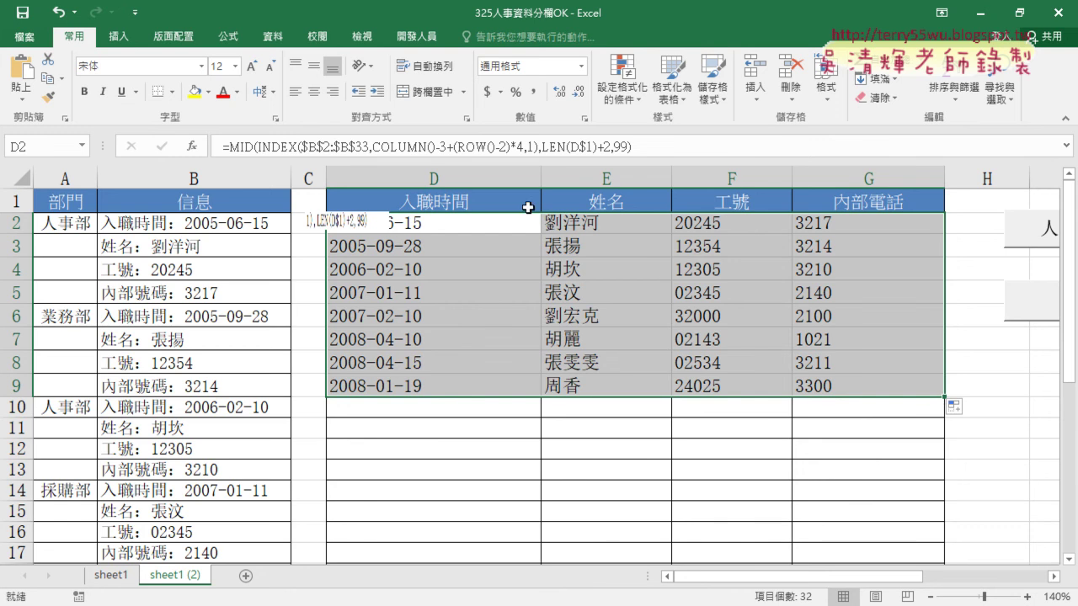
# Auto-fit columns D through G to their contents, then select the results in D2:G9
pyautogui.click(500, 182)
pyautogui.moveTo(500, 181); pyautogui.dragTo(814, 176)
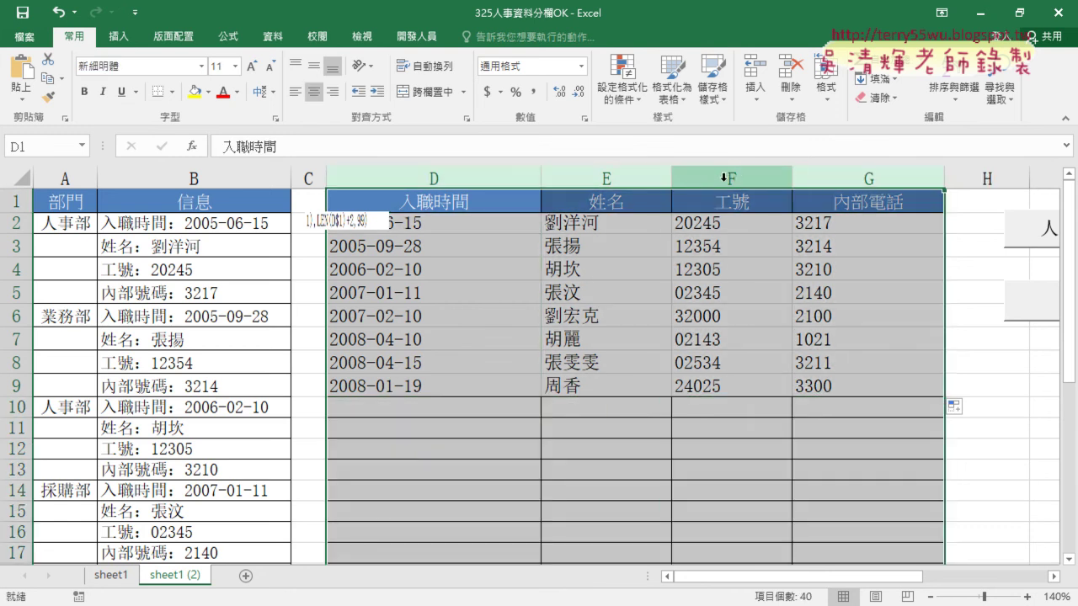
pyautogui.click(830, 97)
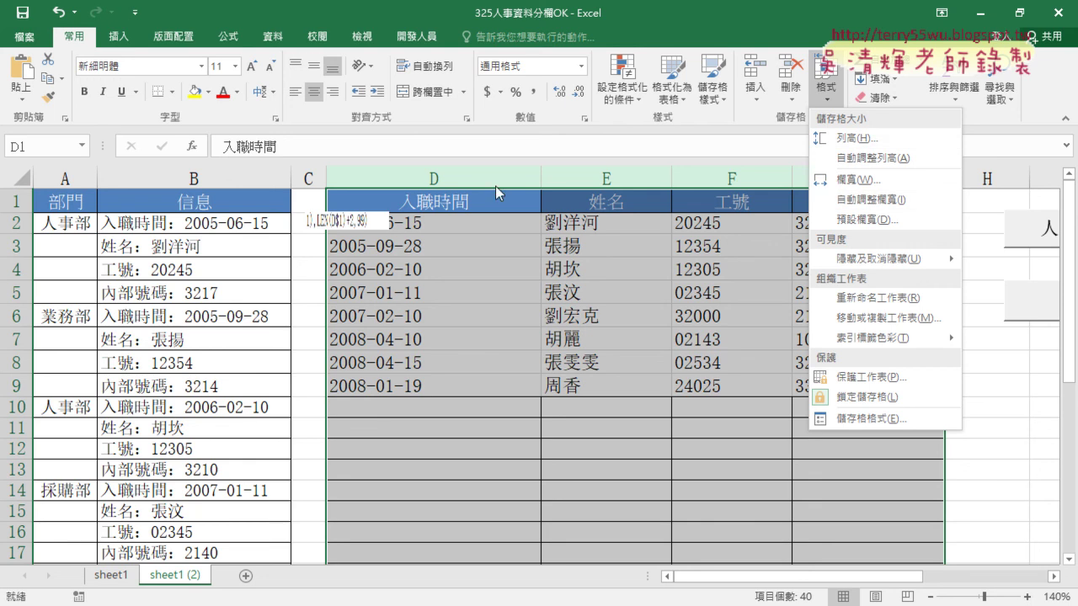
pyautogui.click(615, 132)
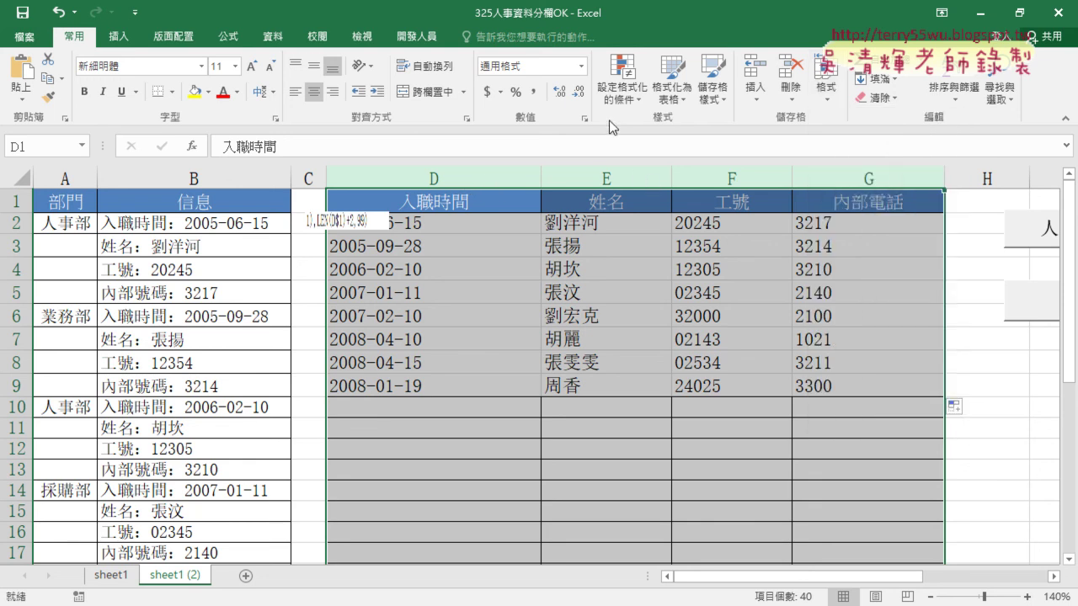
pyautogui.doubleClick(541, 174)
pyautogui.click(566, 385)
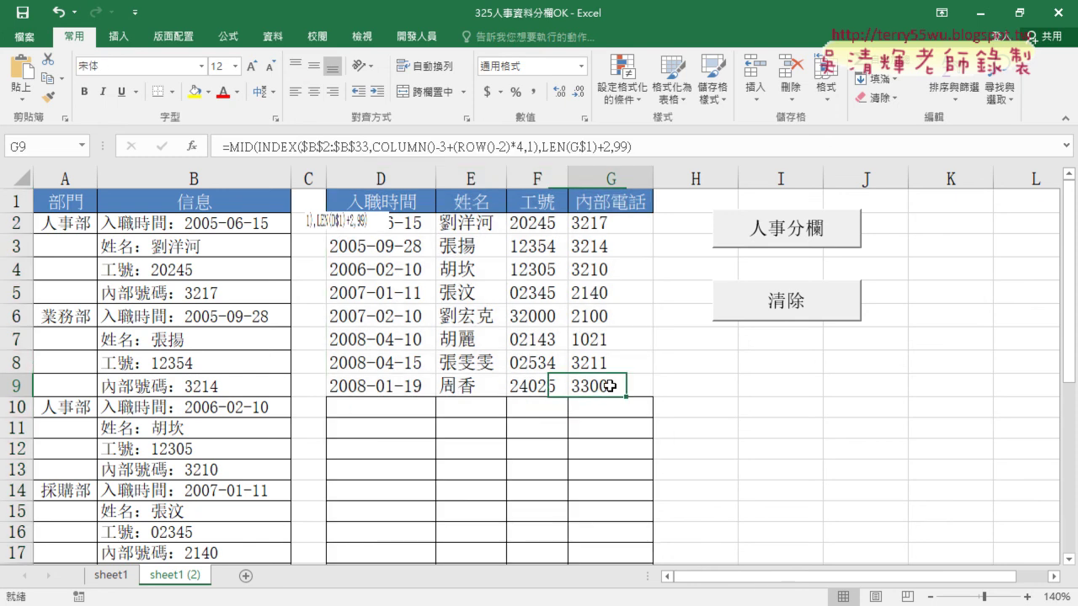
pyautogui.moveTo(619, 386); pyautogui.dragTo(404, 227)
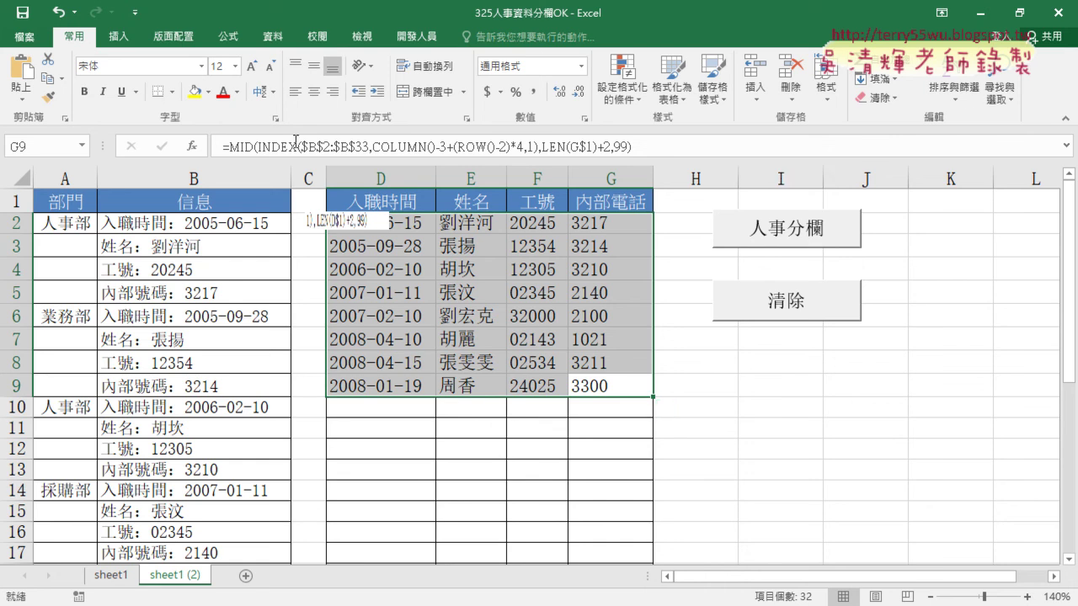
pyautogui.moveTo(378, 150); pyautogui.dragTo(538, 148)
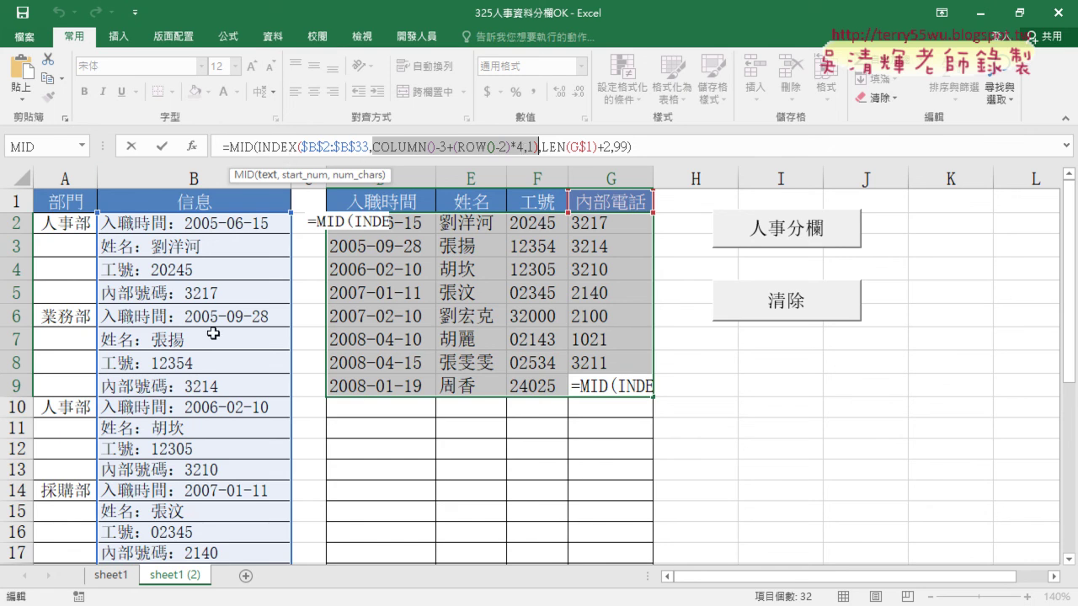
pyautogui.click(528, 148)
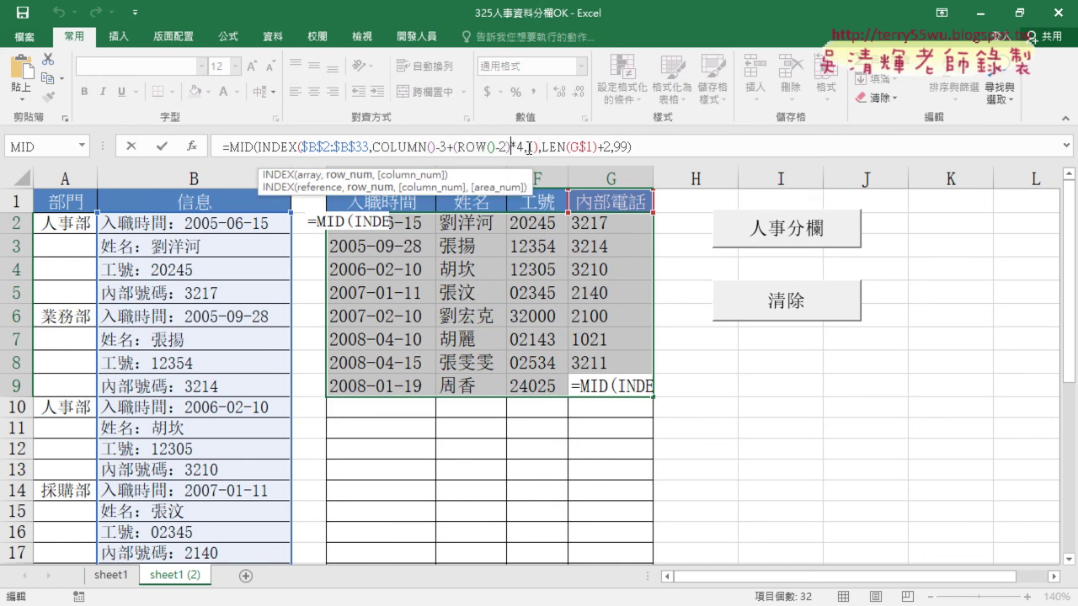
pyautogui.doubleClick(530, 148)
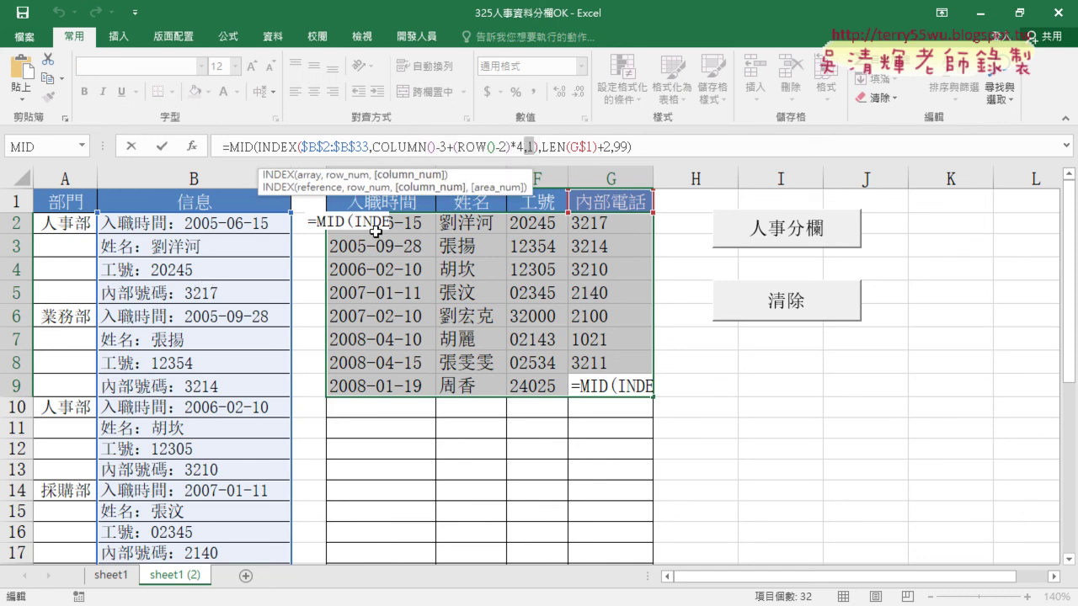
pyautogui.click(258, 147)
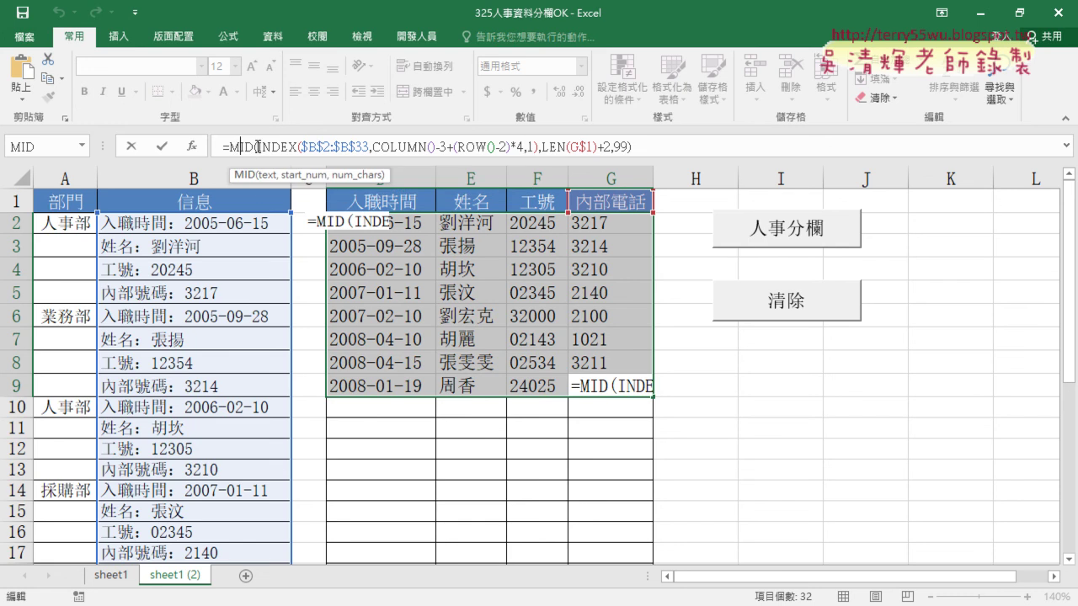